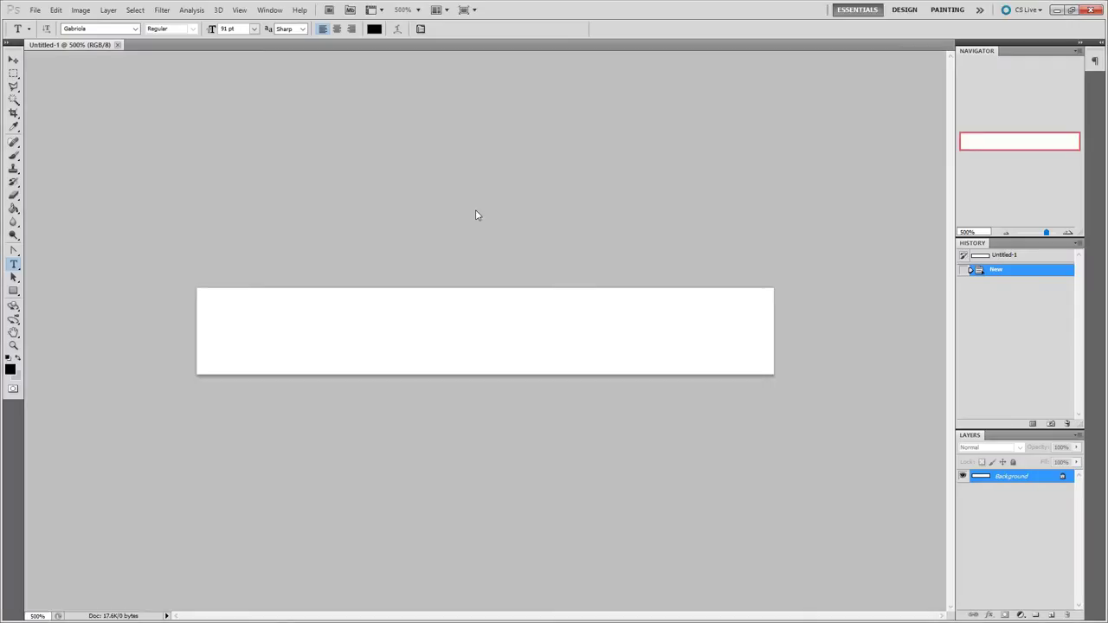
- View the program's version information in its About screen, and close it
left_click(303, 13)
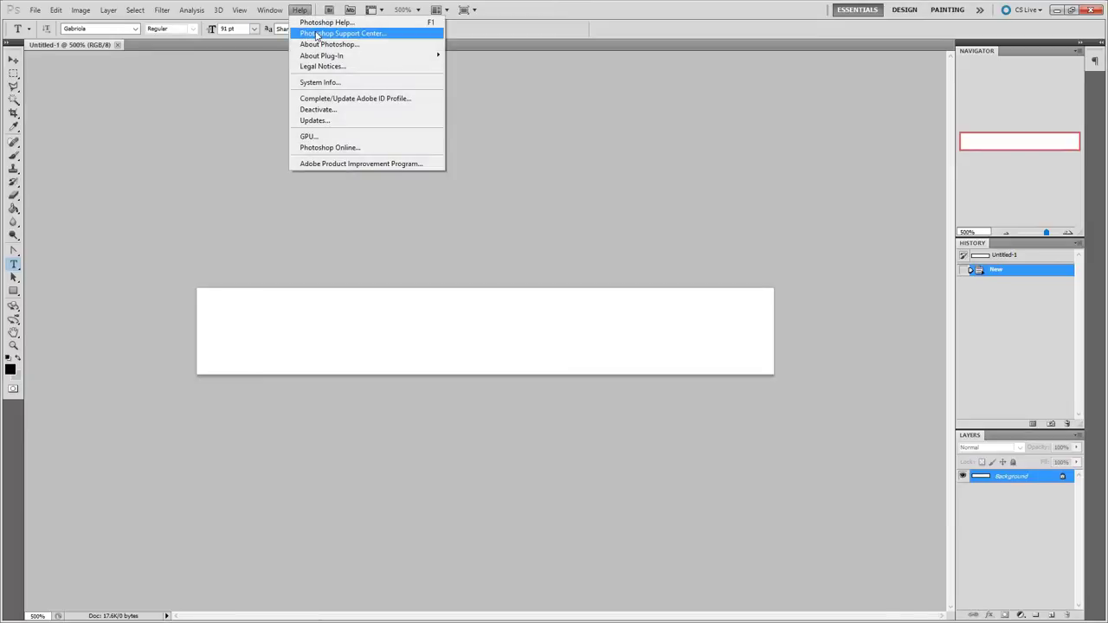
left_click(329, 45)
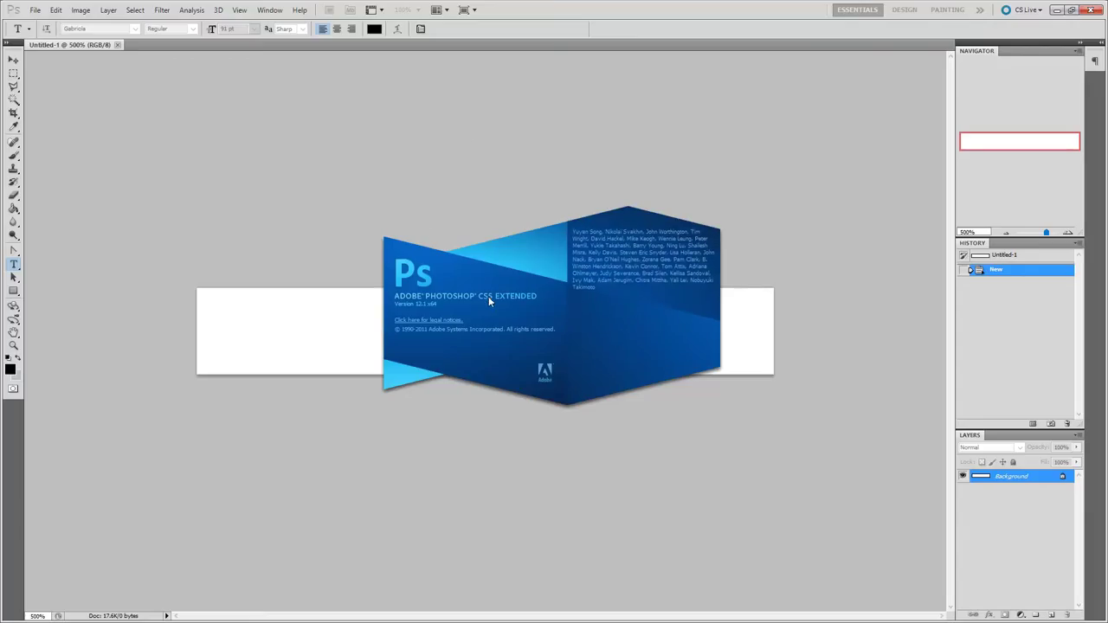
left_click(477, 242)
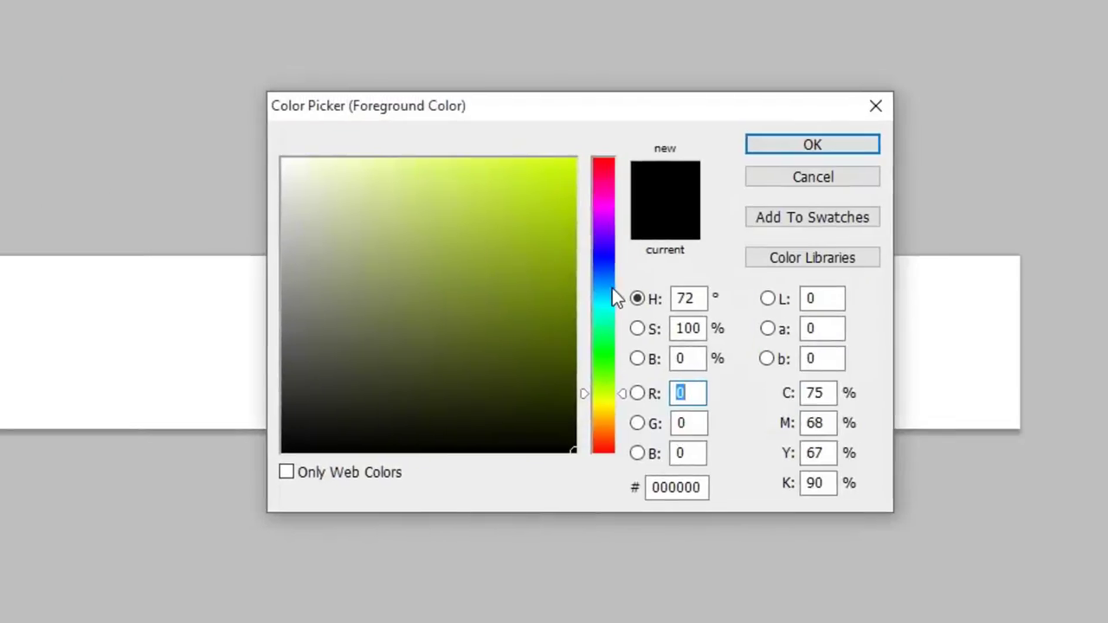
- Set the foreground color to a medium violet-blue, #7771e0
key("BackSpace")
left_click(600, 254)
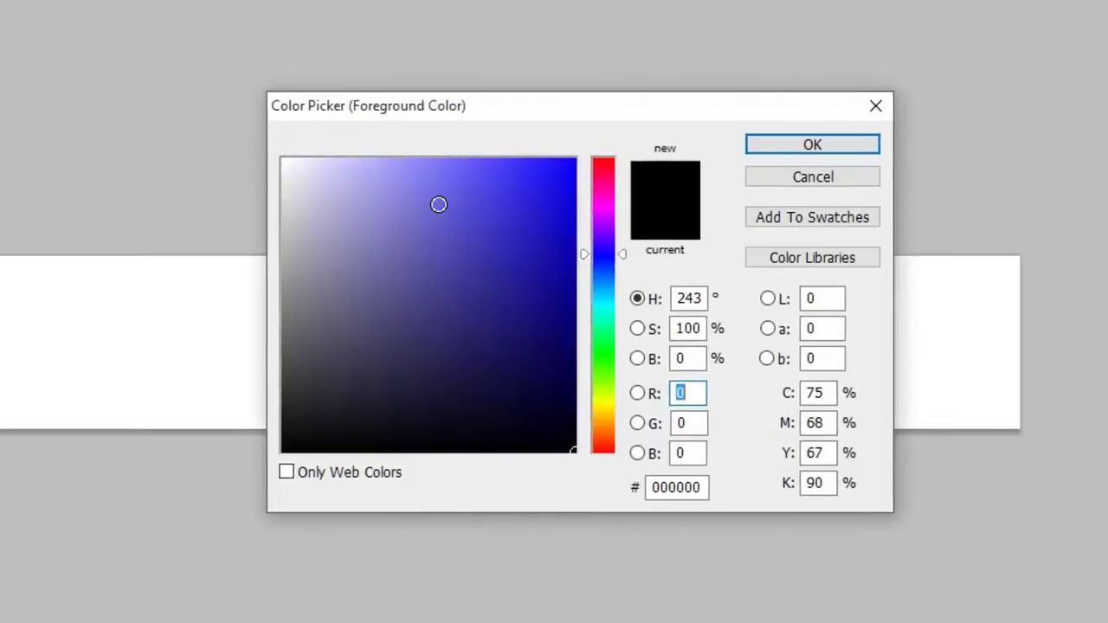
left_click(434, 196)
left_click(462, 185)
left_click(396, 234)
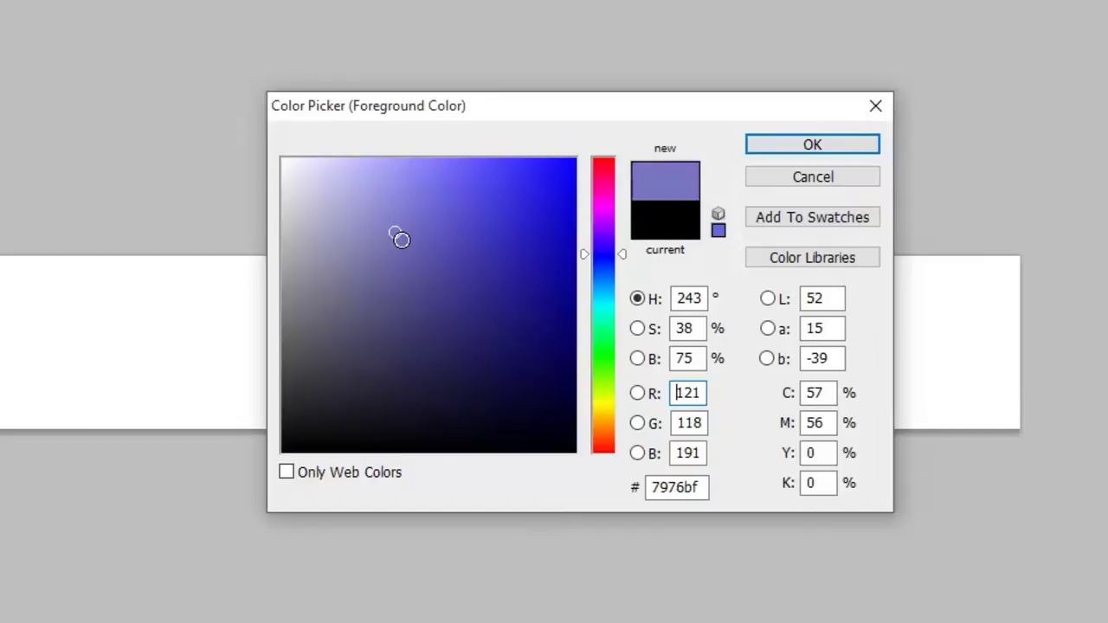
left_click(433, 239)
left_click(427, 196)
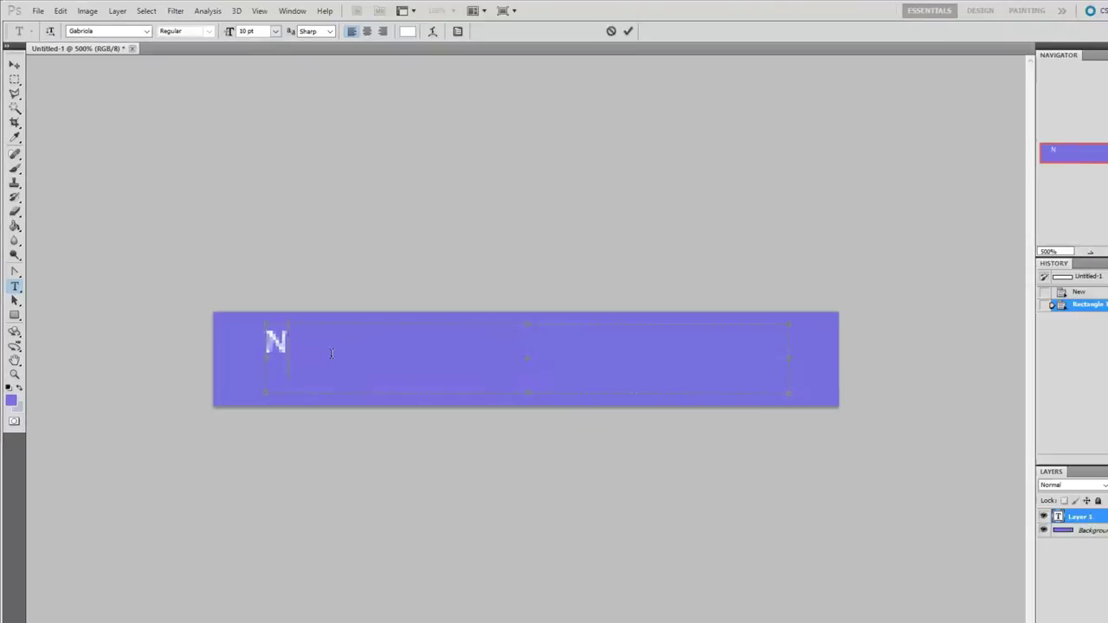
- Replace the text in the button's text box with "Next" and center-align it
key("ctrl+a")
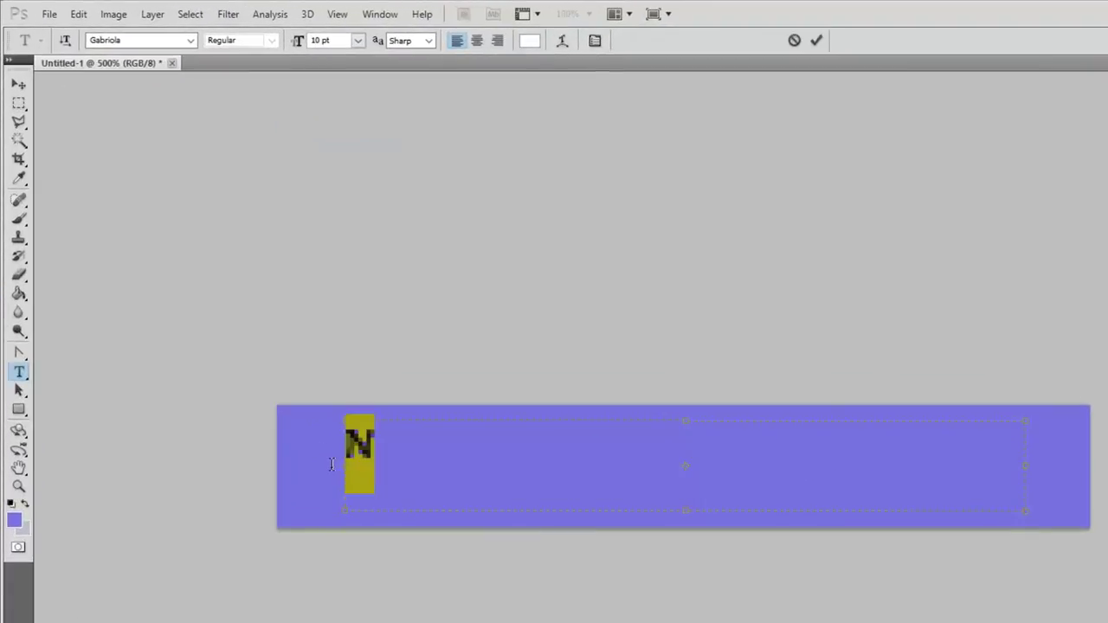
type("Next")
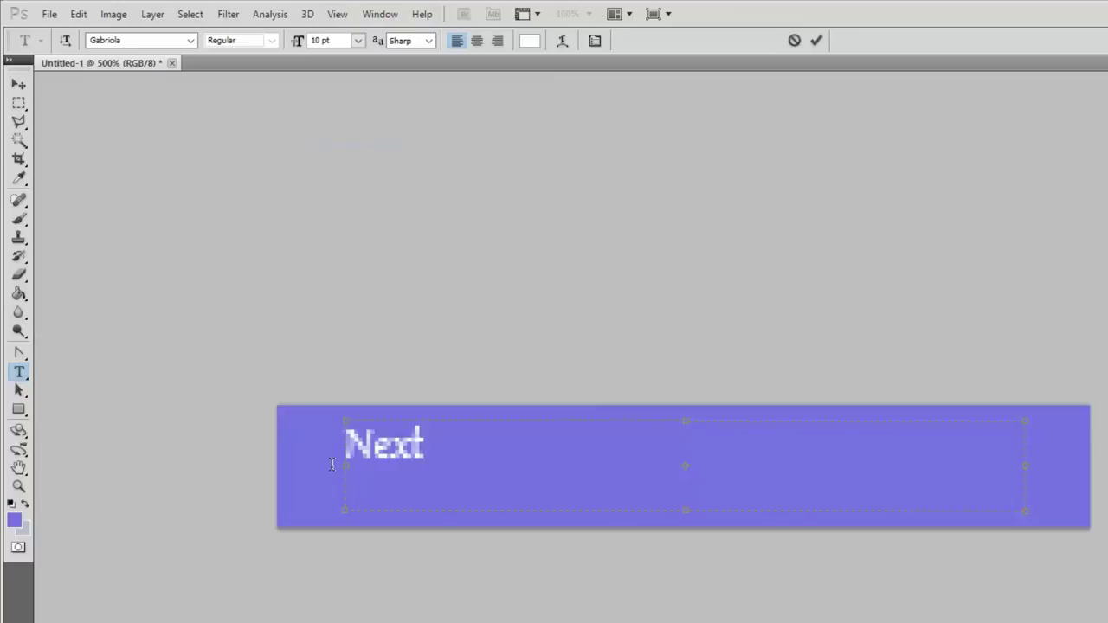
key("ctrl+a")
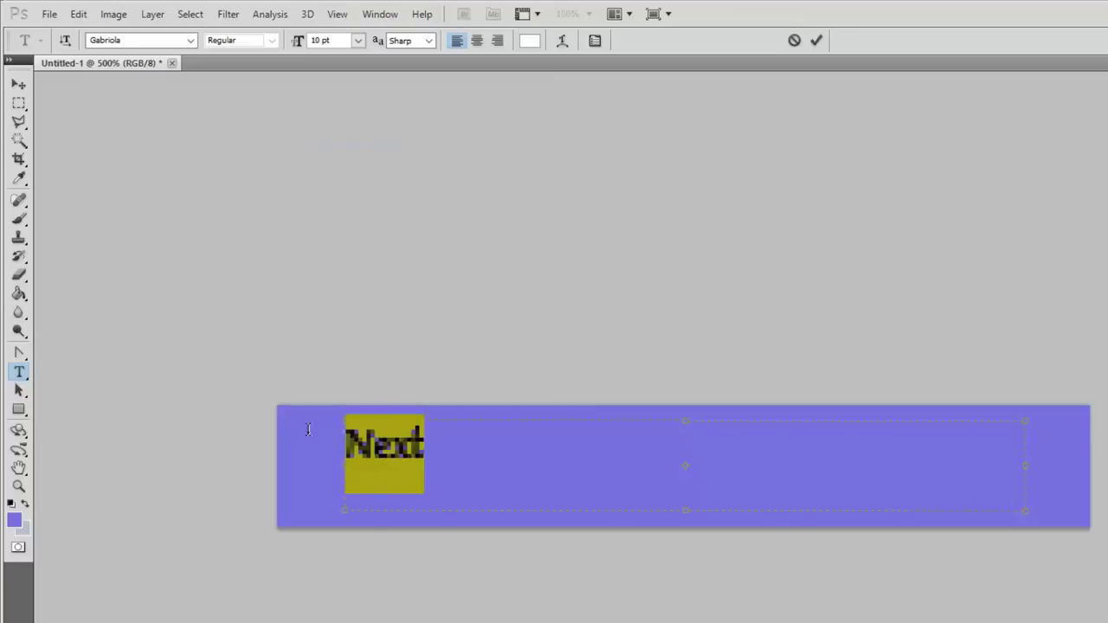
left_click(477, 40)
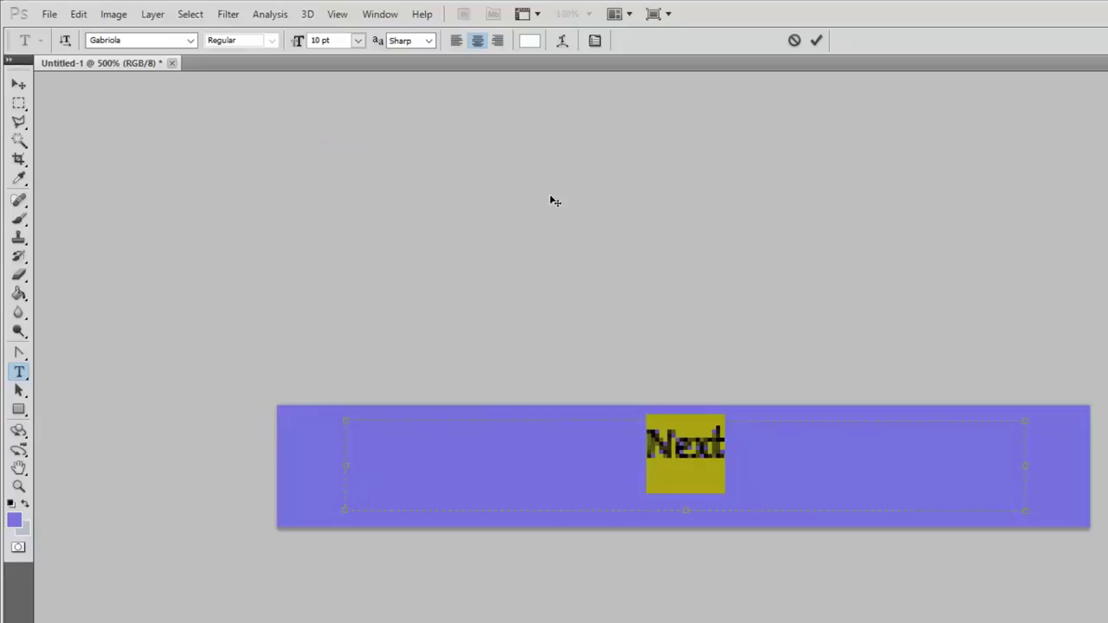
- Set the font size of the "Next" text to 22 pt and commit the text
left_click(337, 39)
type("12")
key("Return")
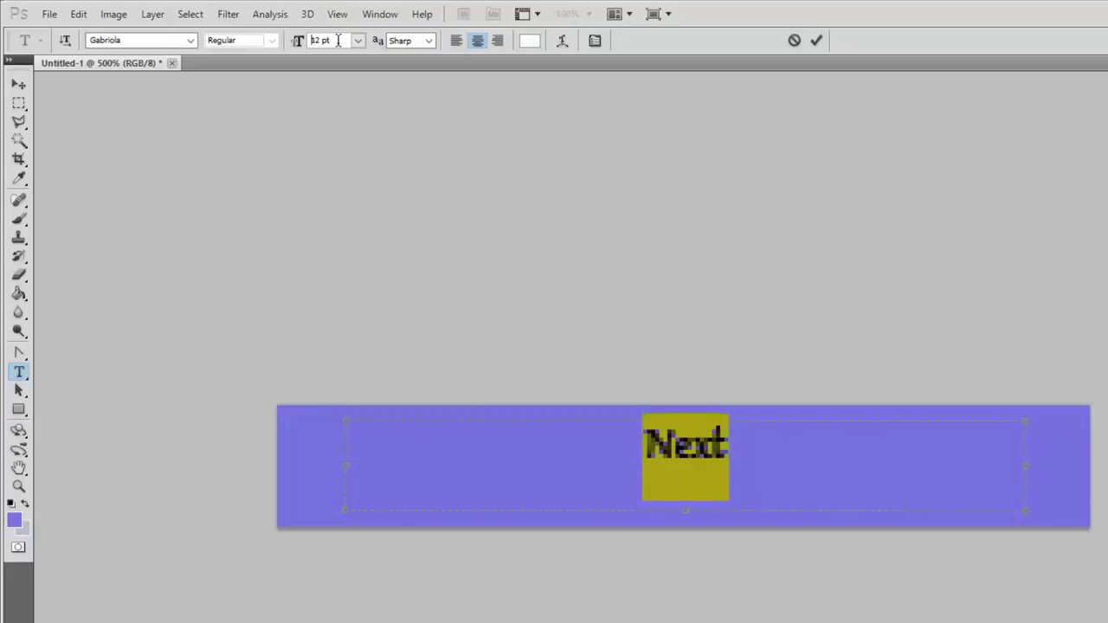
key("Up")
key("Up")
key("Up")
key("Up")
key("Up")
key("Up")
key("Up")
key("Up")
key("Up")
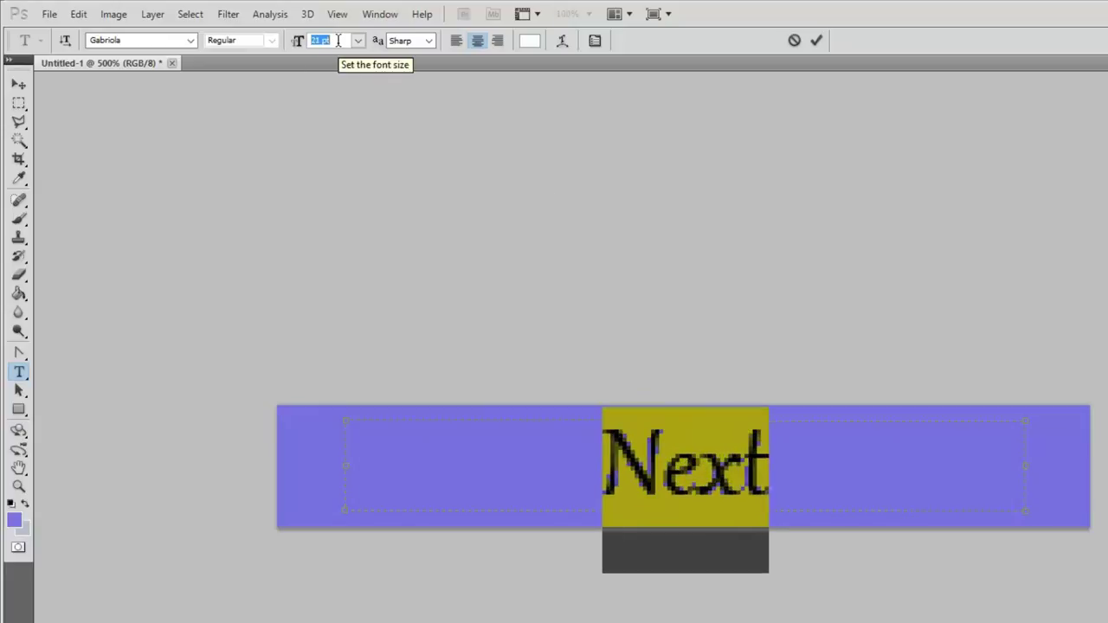
key("Up")
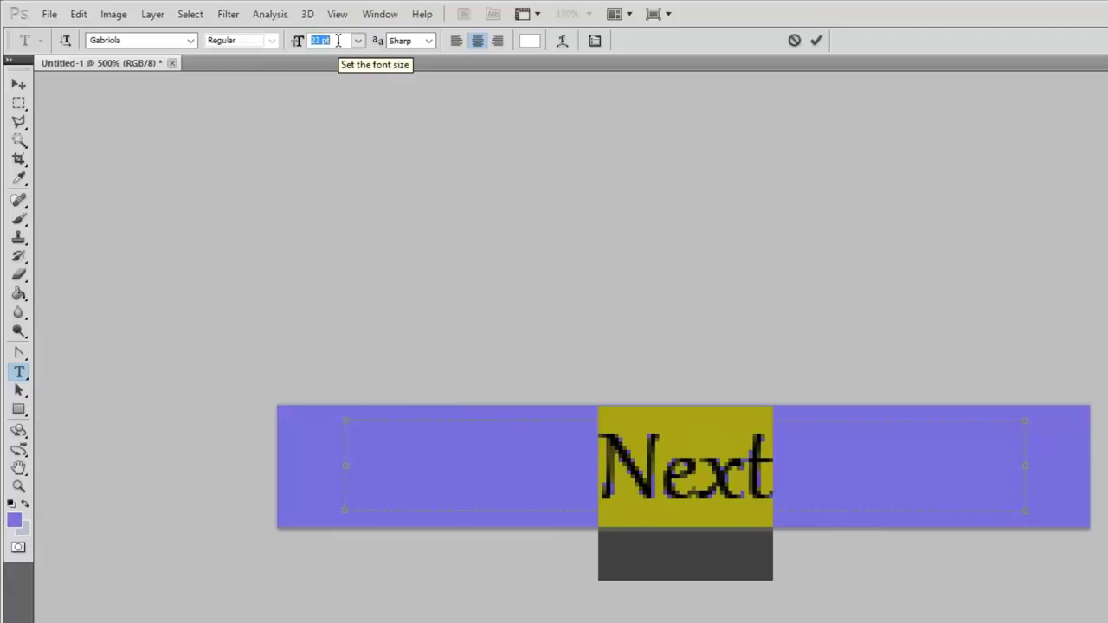
left_click(814, 43)
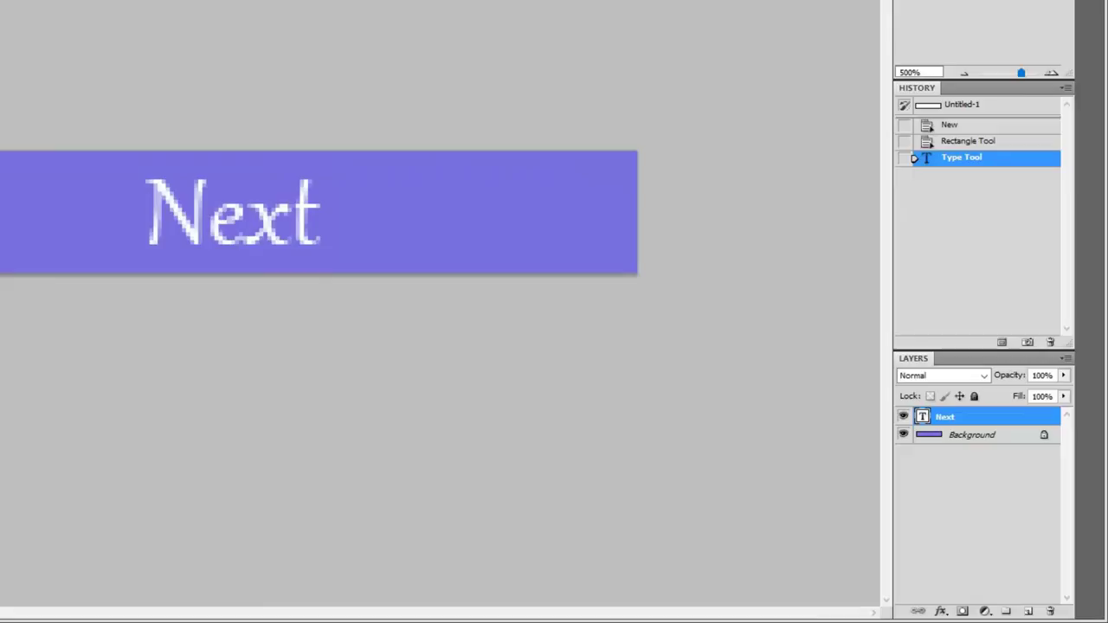
- Add a new layer and cover the whole canvas with a light violet (#b9b6f5) rectangle on it
left_click(1029, 612)
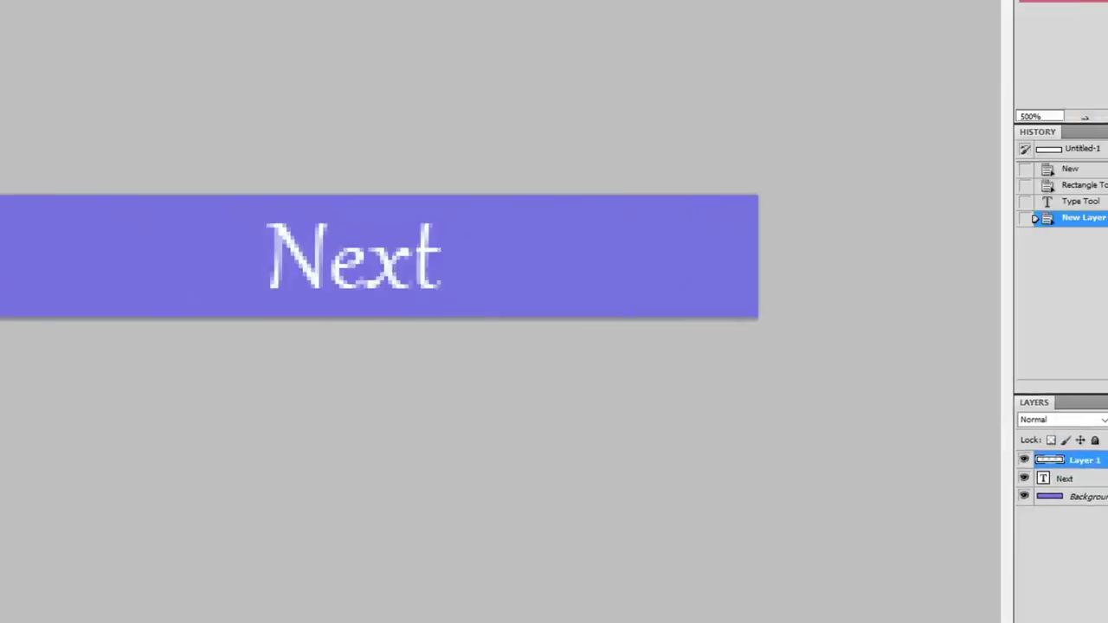
left_click(15, 432)
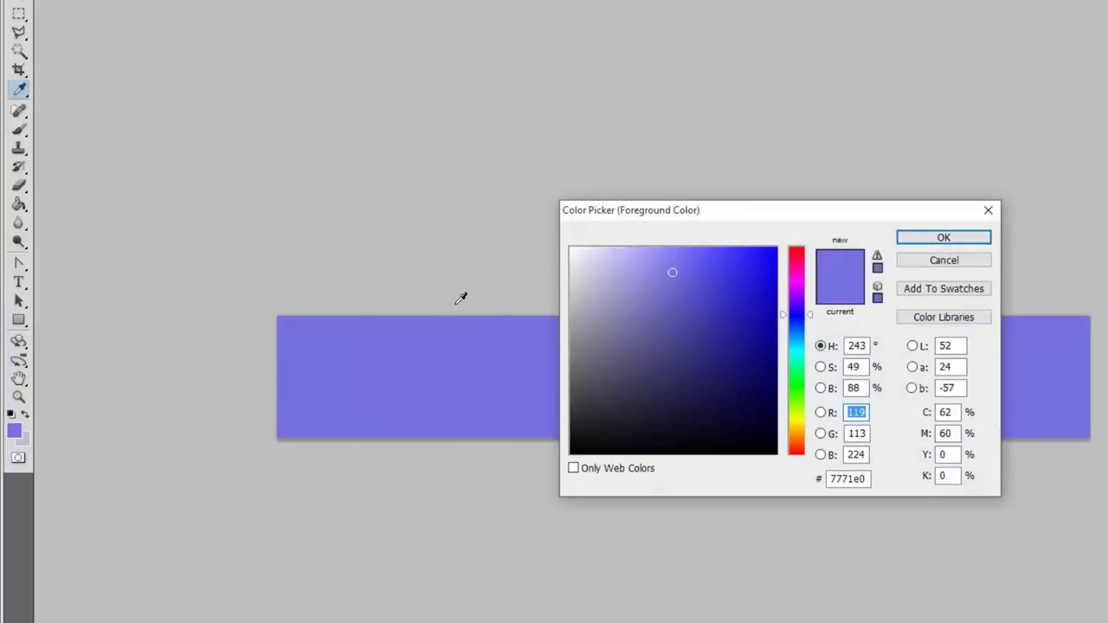
left_click(623, 255)
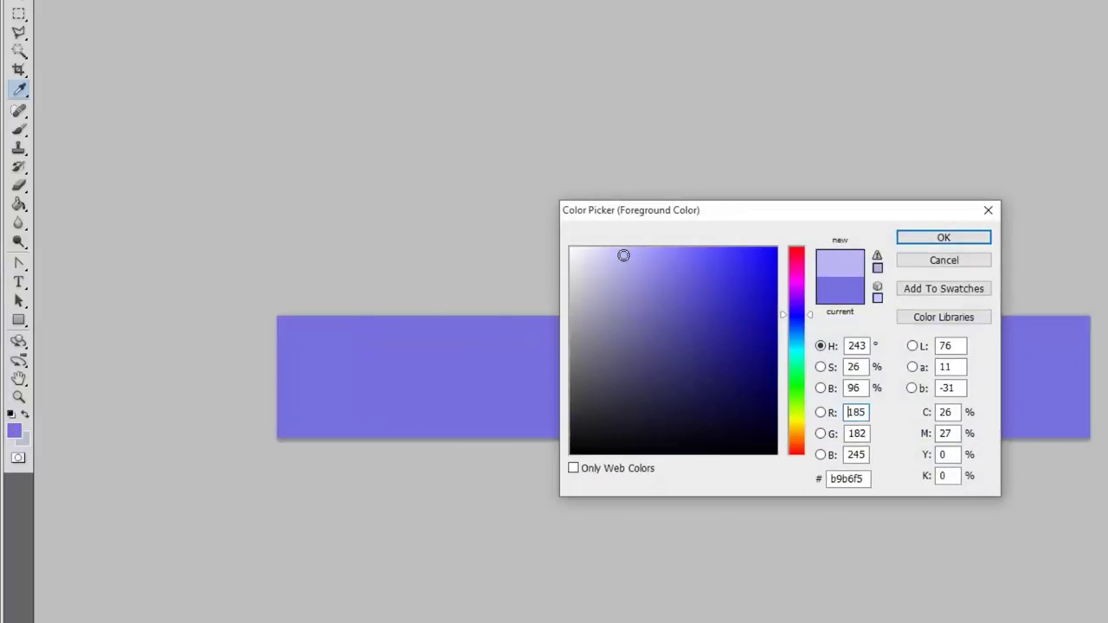
left_click(958, 238)
key("t")
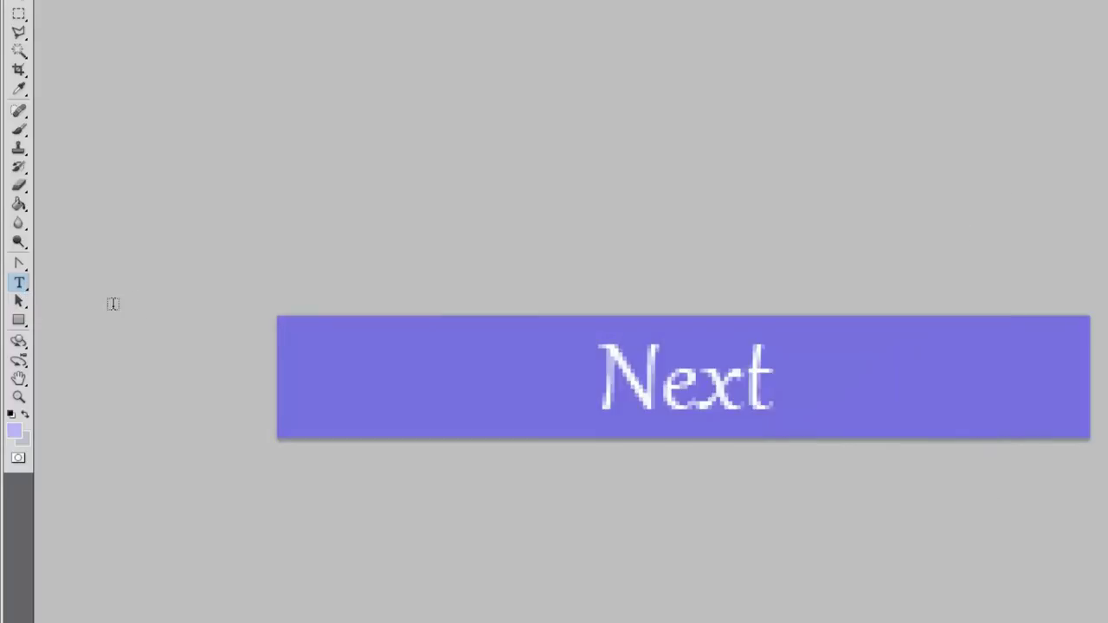
left_click(19, 321)
left_click_drag(256, 305, 1095, 476)
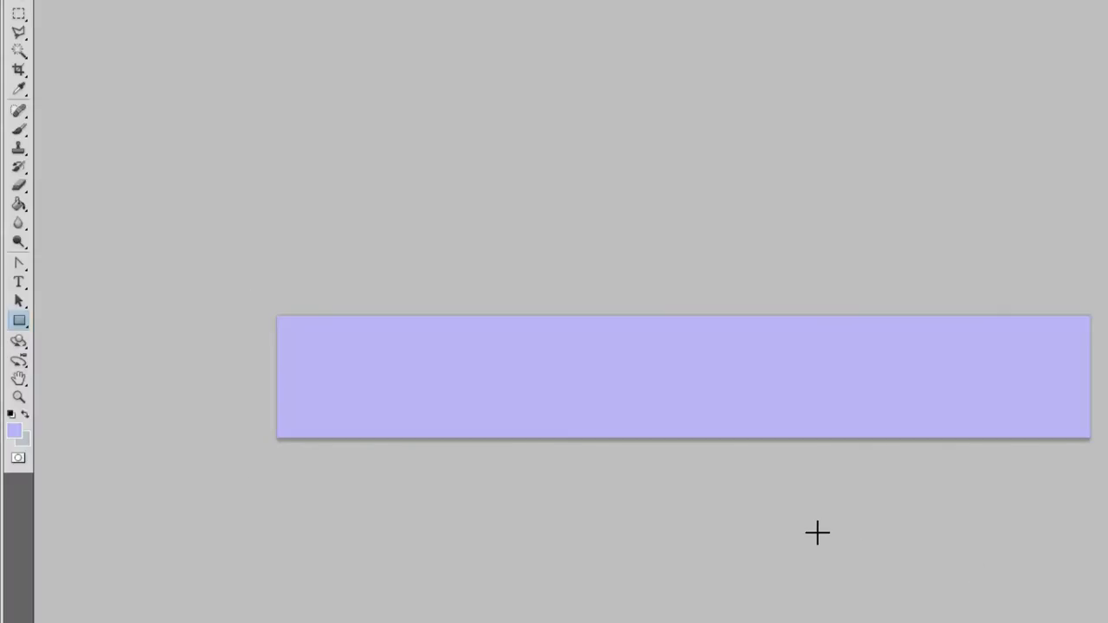
- Duplicate the Next text layer and move the copy above Layer 1
left_click(963, 435)
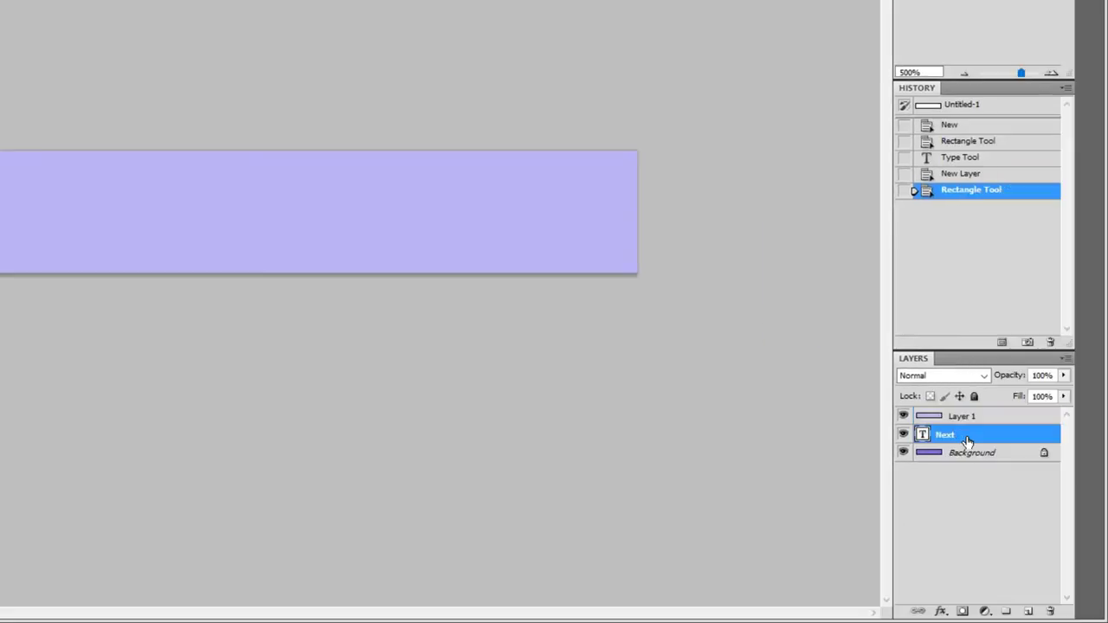
right_click(963, 438)
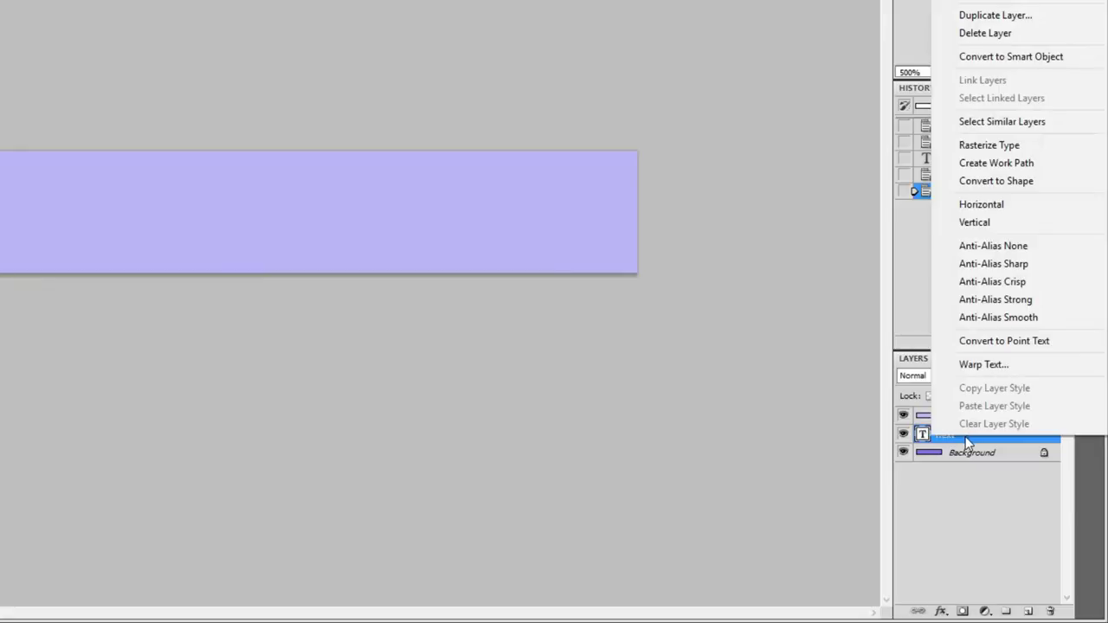
left_click(1011, 18)
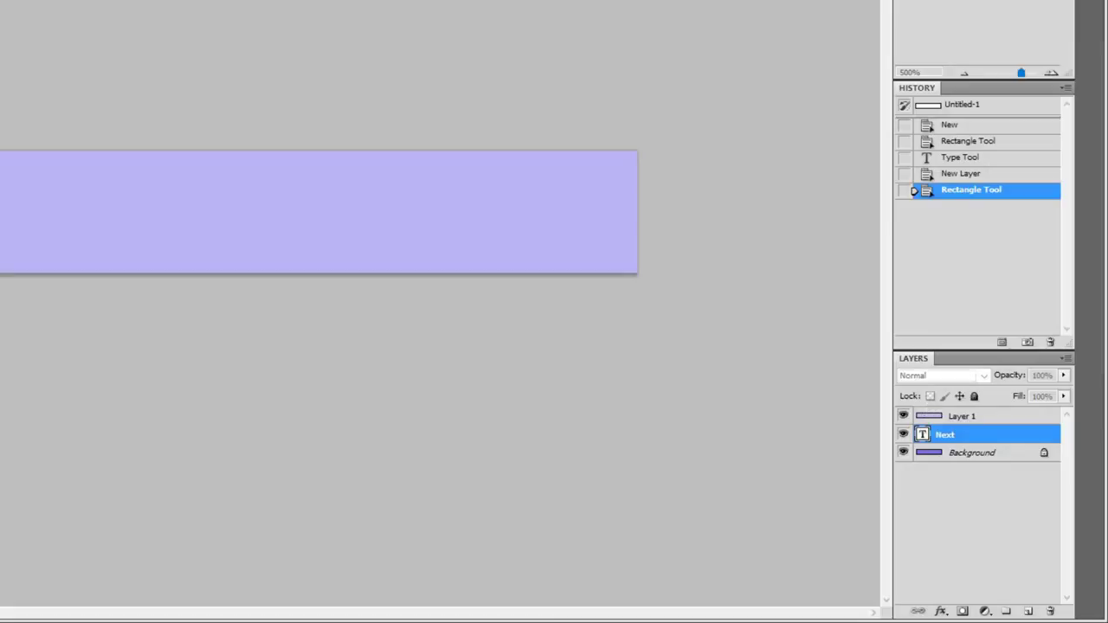
key("Return")
mouse_move(979, 438)
left_mouse_down()
mouse_move(978, 402)
mouse_move(979, 417)
left_mouse_up()
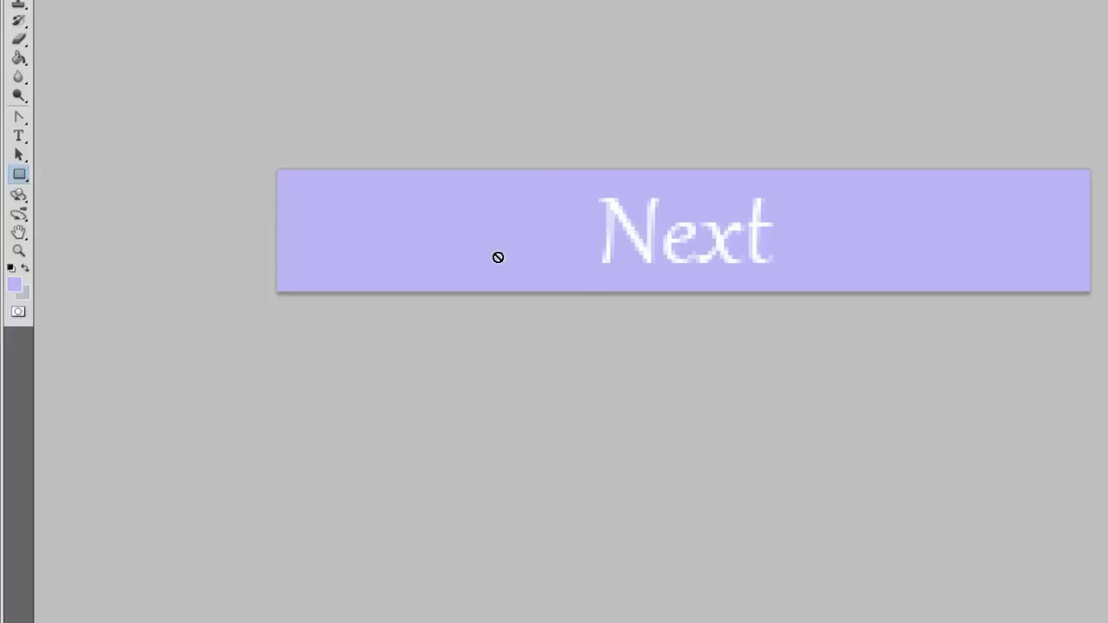
- Change the color of the copied "Next" text to black (#000000) and commit the edit
left_click(19, 137)
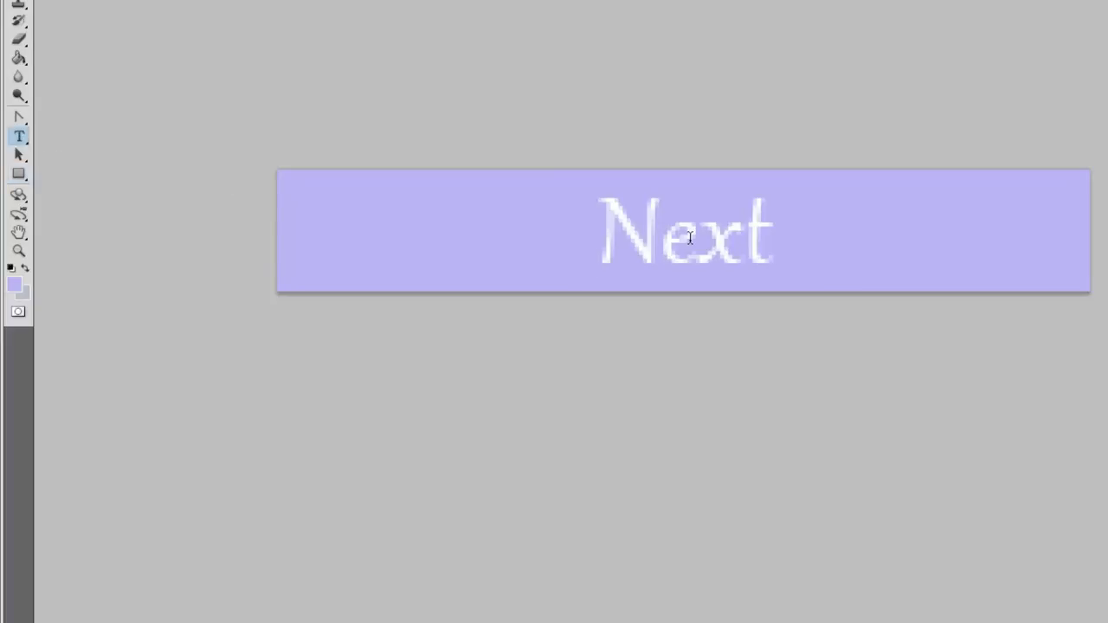
left_click(689, 237)
double_click(695, 252)
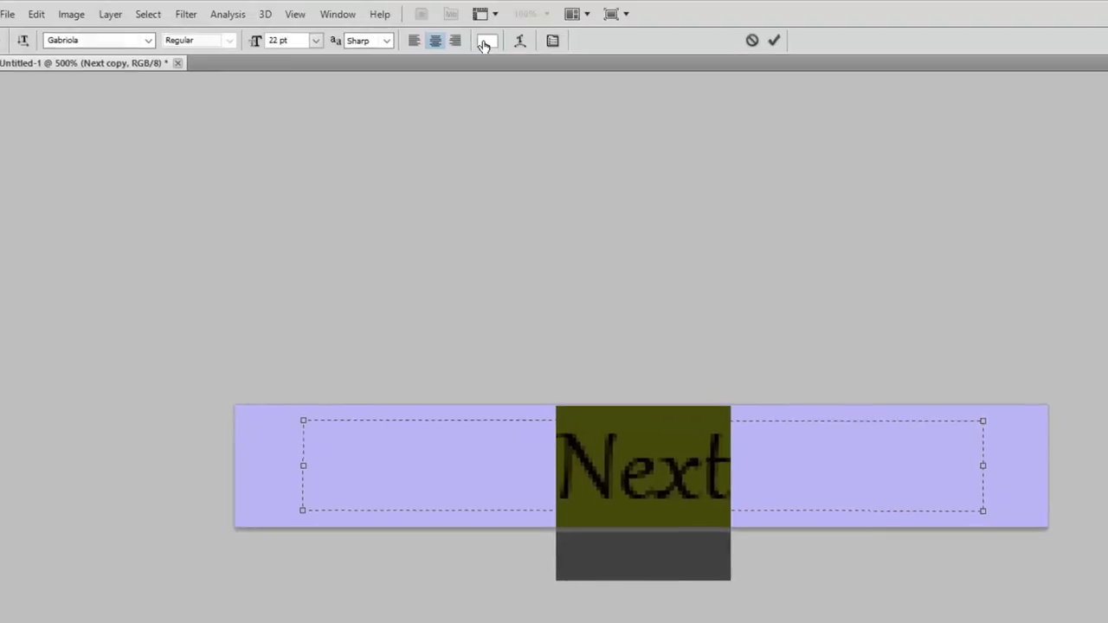
left_click(485, 44)
left_click_drag(579, 379, 737, 544)
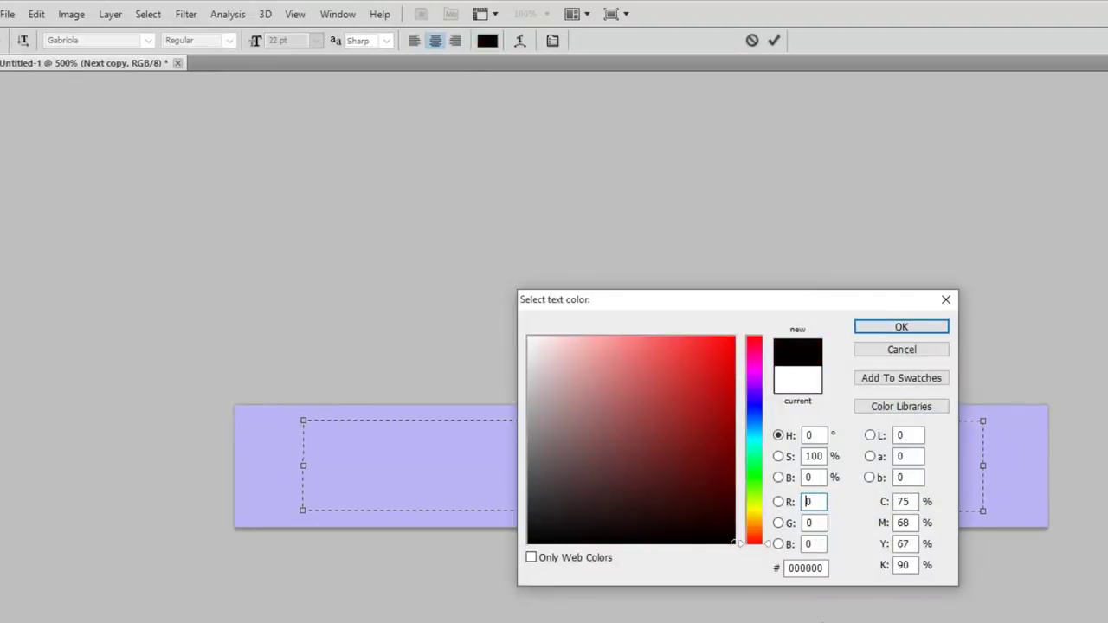
left_click(909, 329)
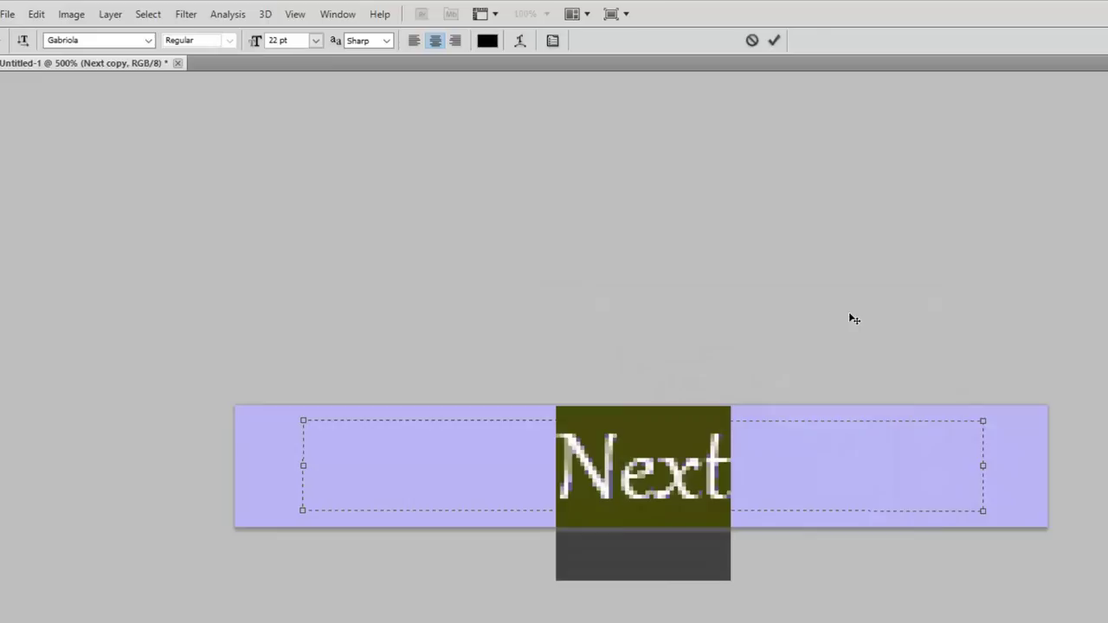
left_click(734, 462)
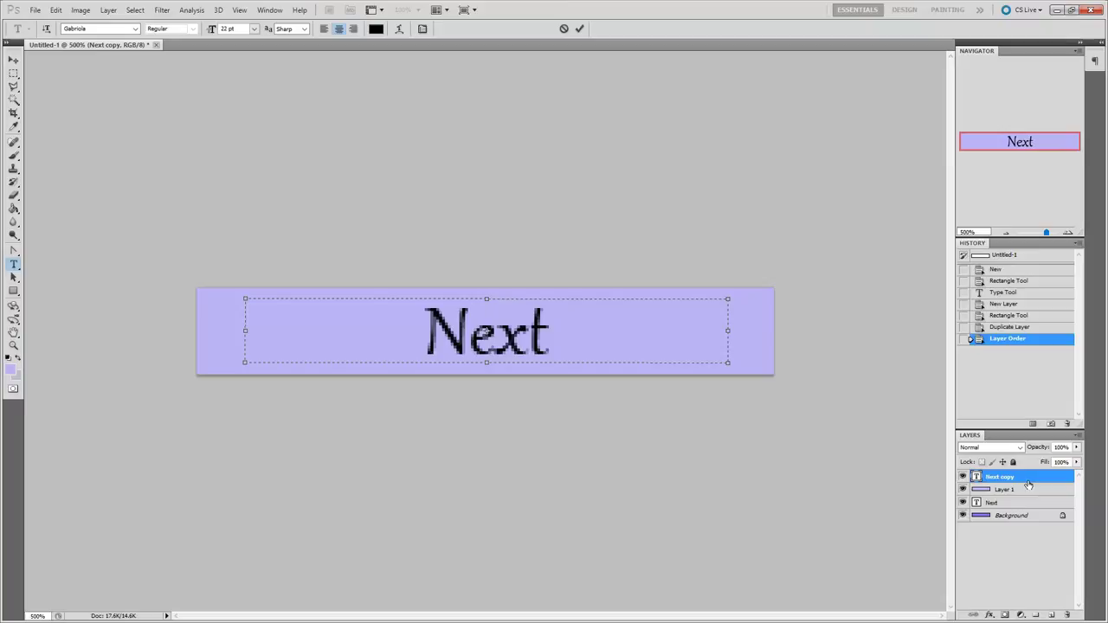
left_click(579, 28)
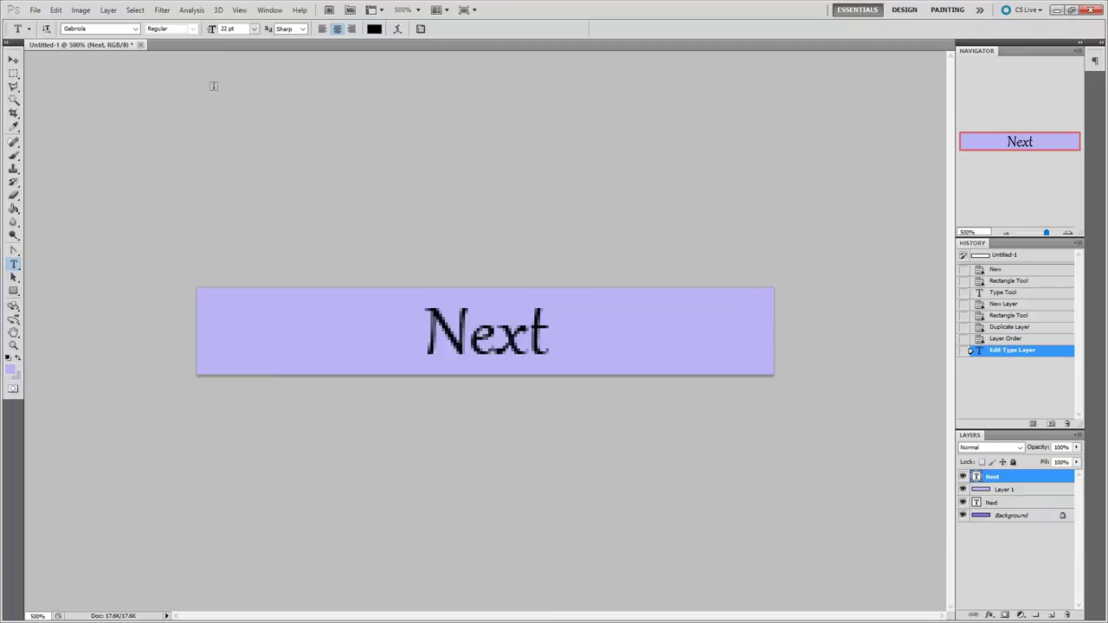
- Export the light violet button for the web as a PNG-24 image named Next_over on the Desktop
left_click(36, 11)
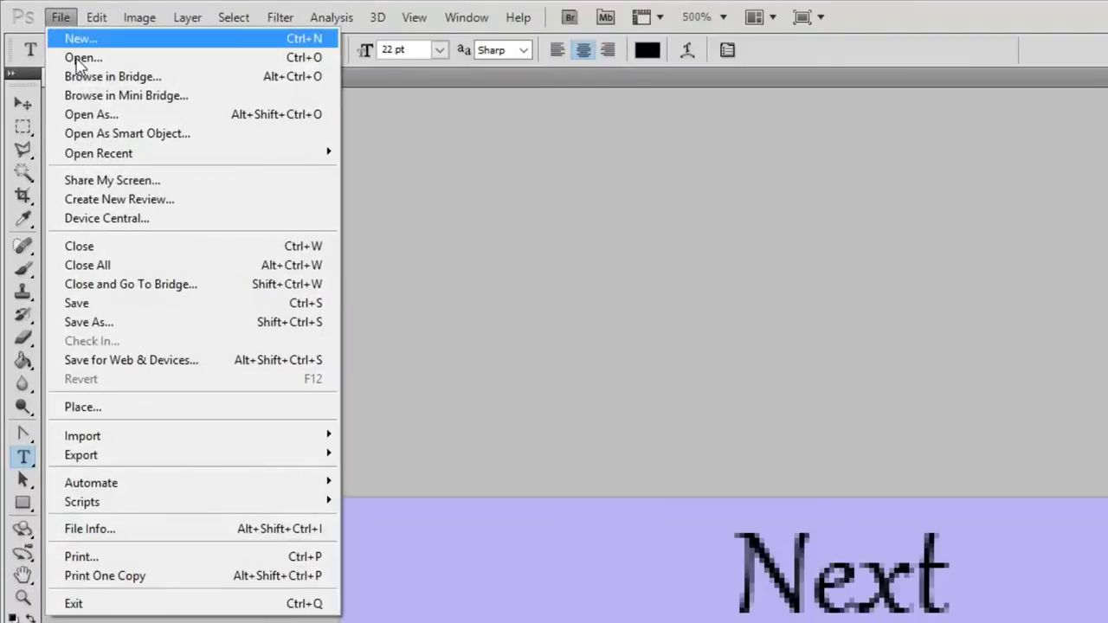
left_click(152, 365)
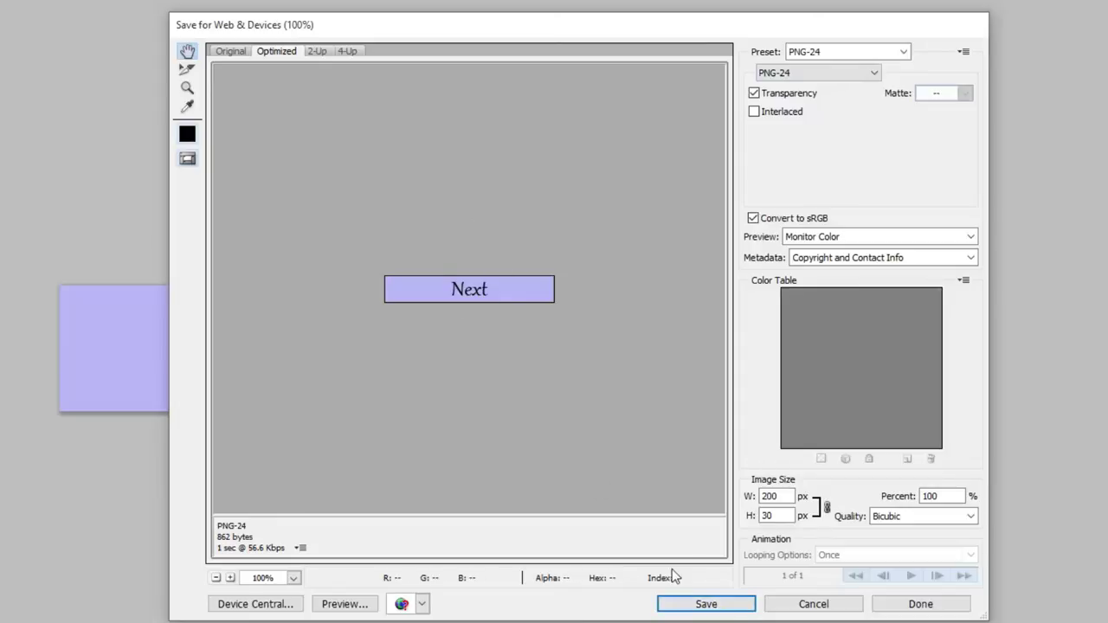
left_click(717, 606)
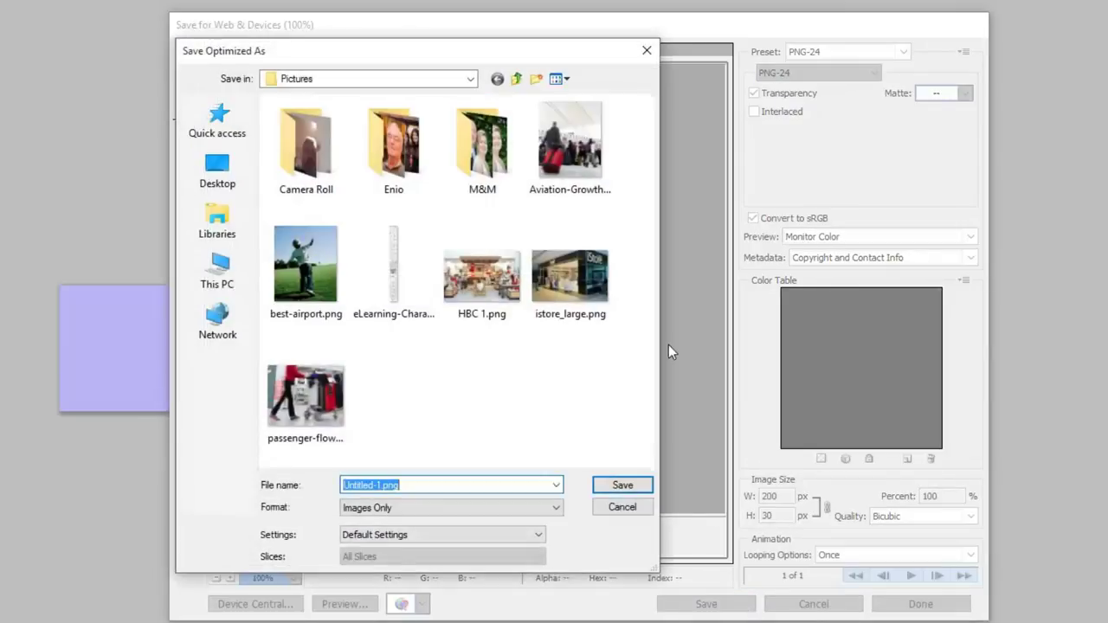
left_click(217, 169)
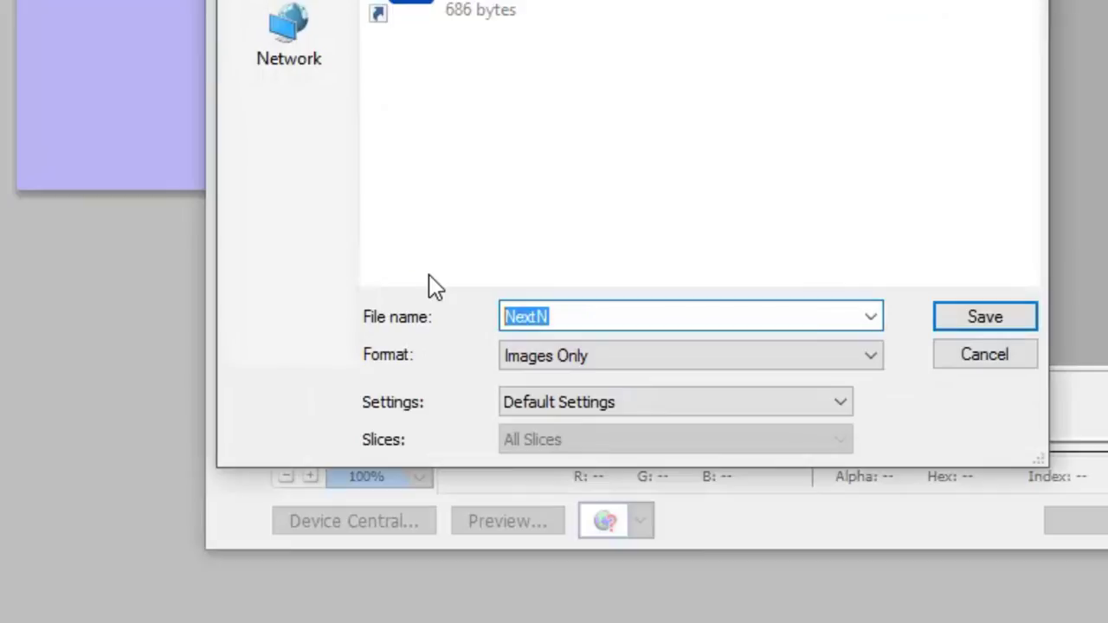
type("Next")
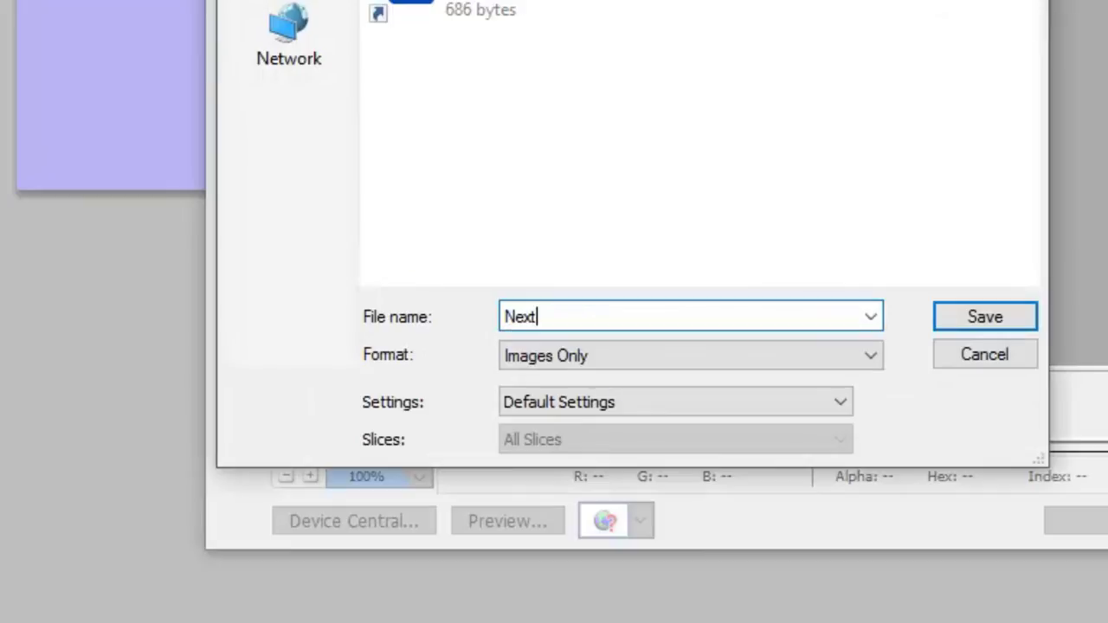
type("_over")
left_click(1023, 322)
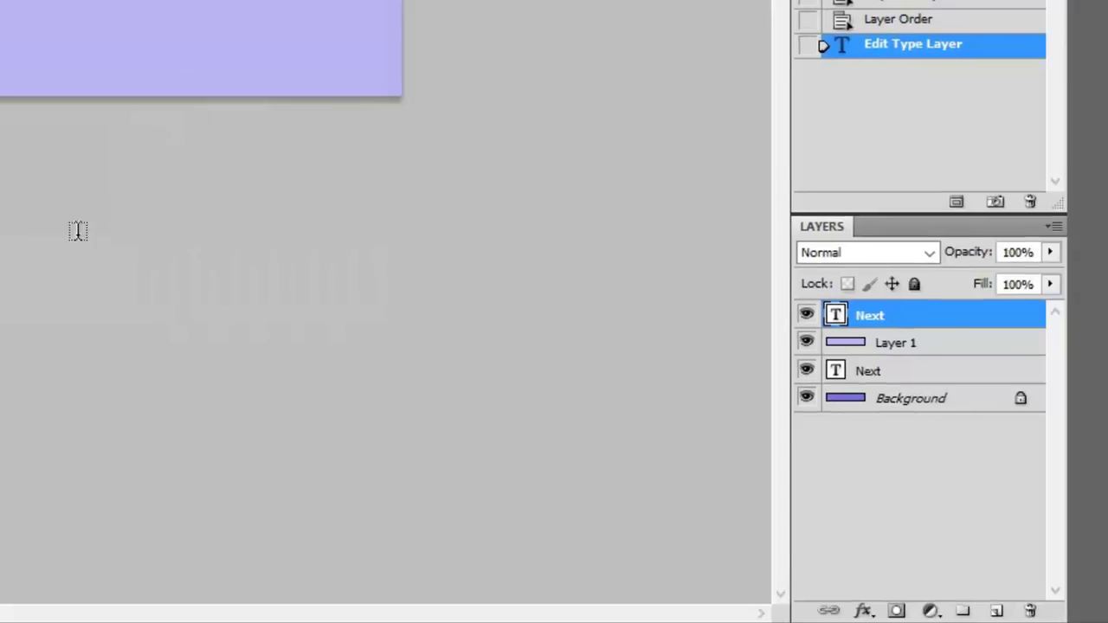
- Hide the copied Next text layer and Layer 1, and export the dark violet button for the web as PNG-24 Next_up on the Desktop
left_click(806, 315)
left_click(807, 343)
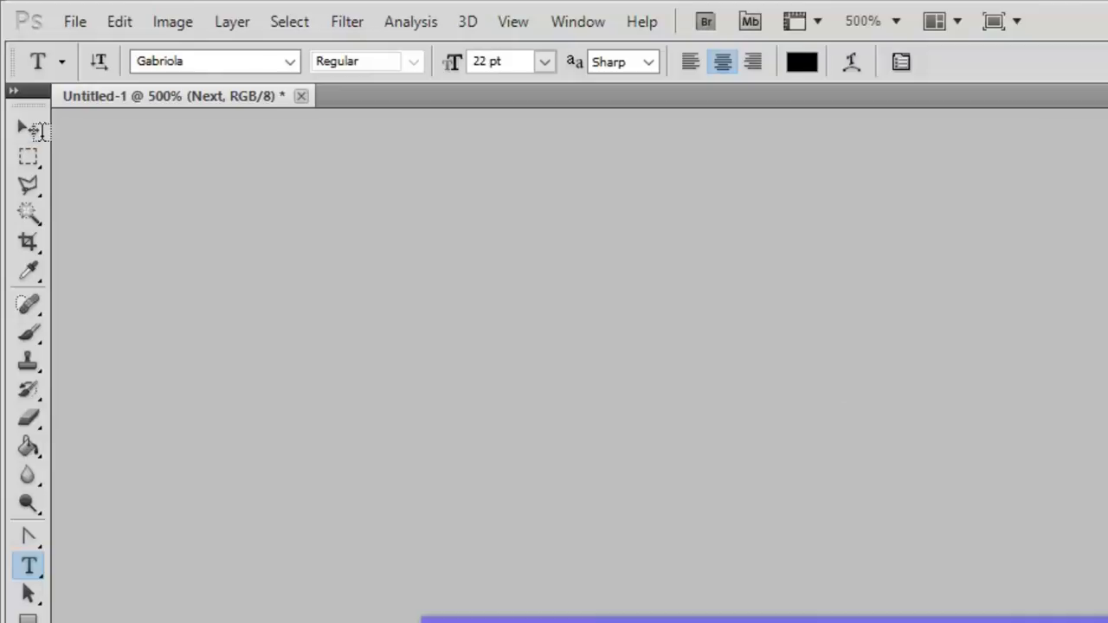
left_click(84, 23)
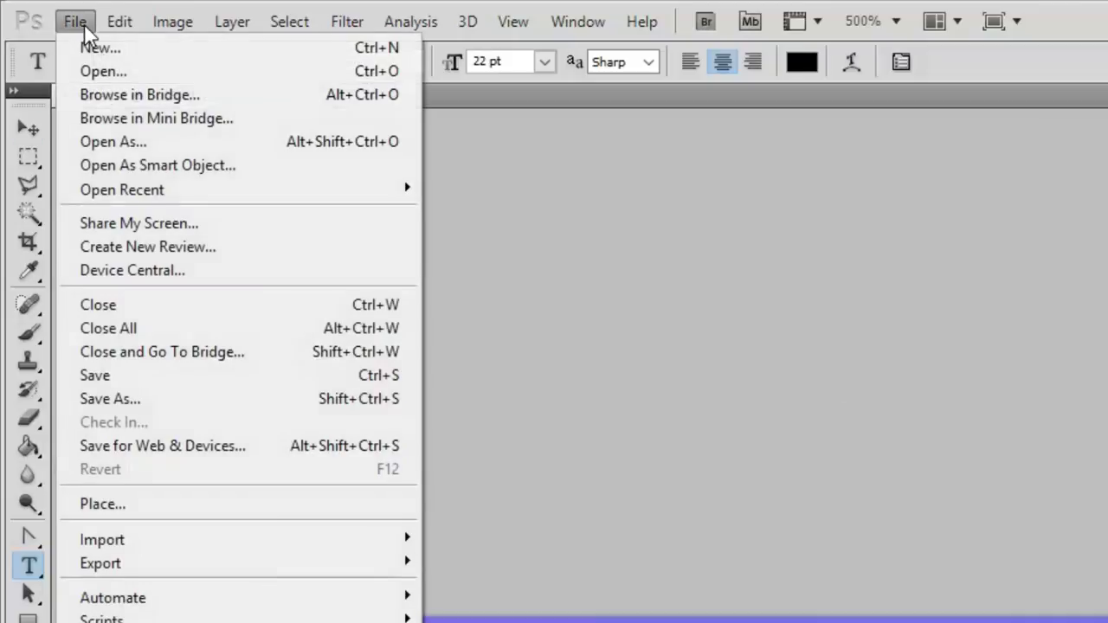
left_click(146, 454)
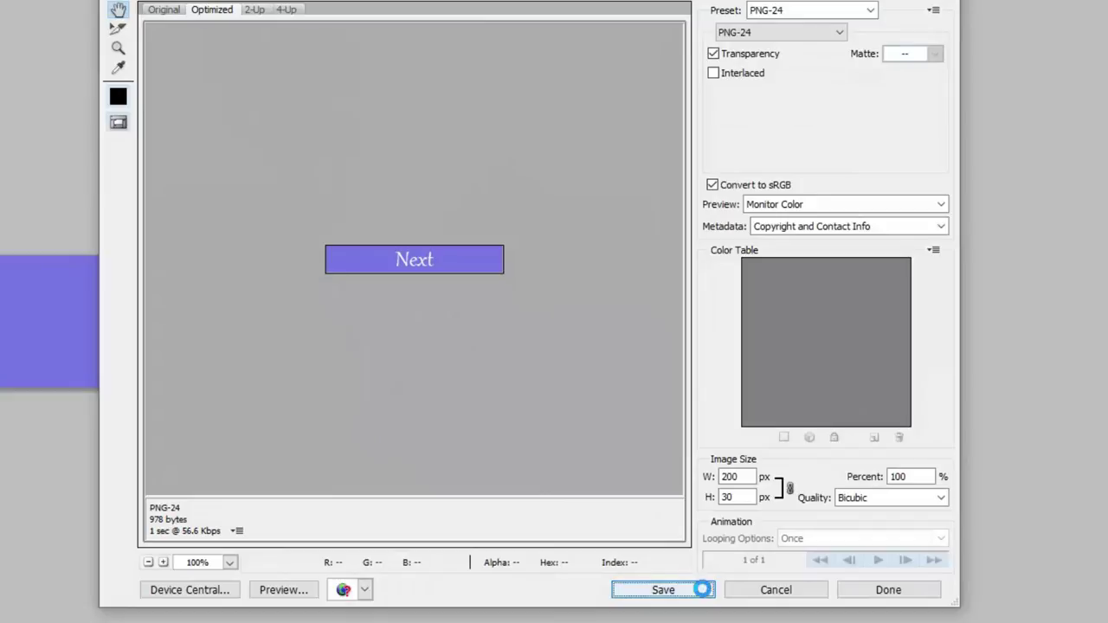
left_click(702, 589)
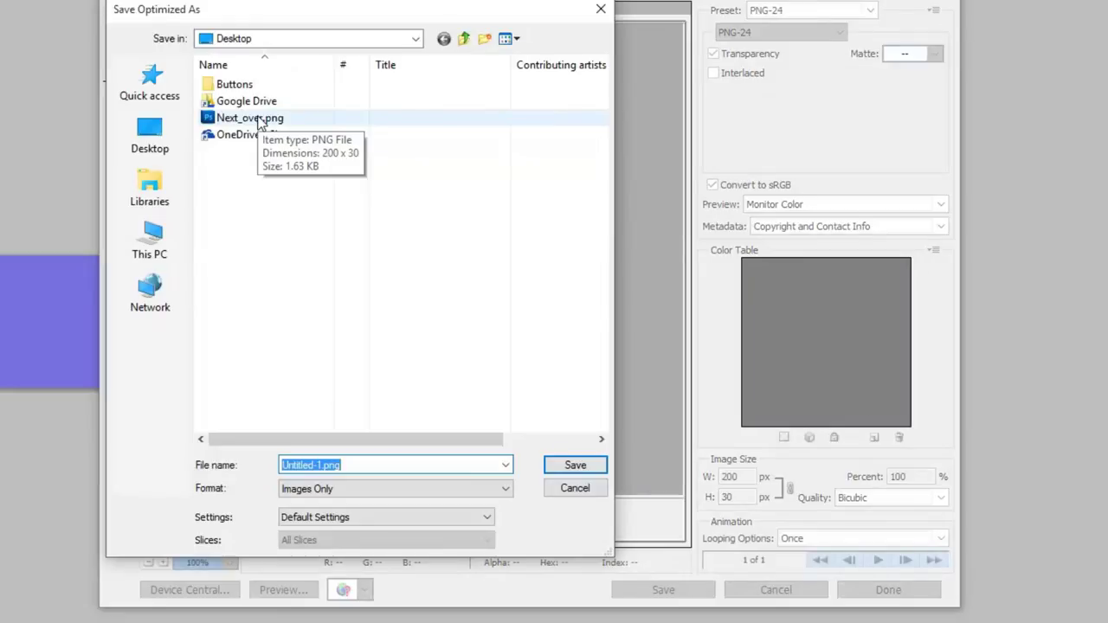
left_click(258, 120)
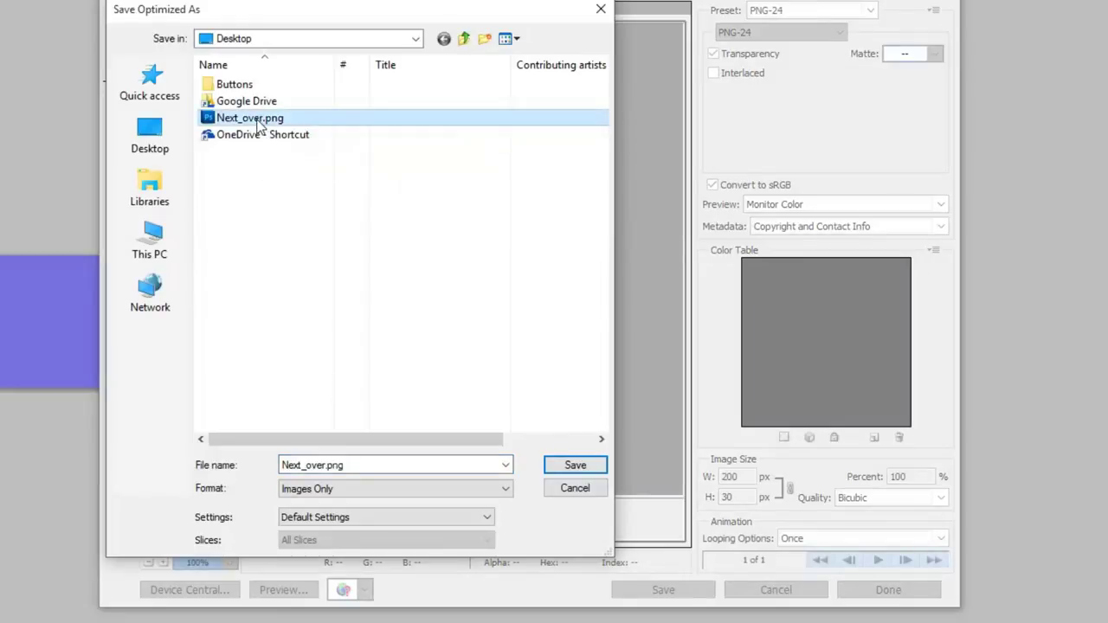
left_click(347, 465)
key("Left")
key("Left")
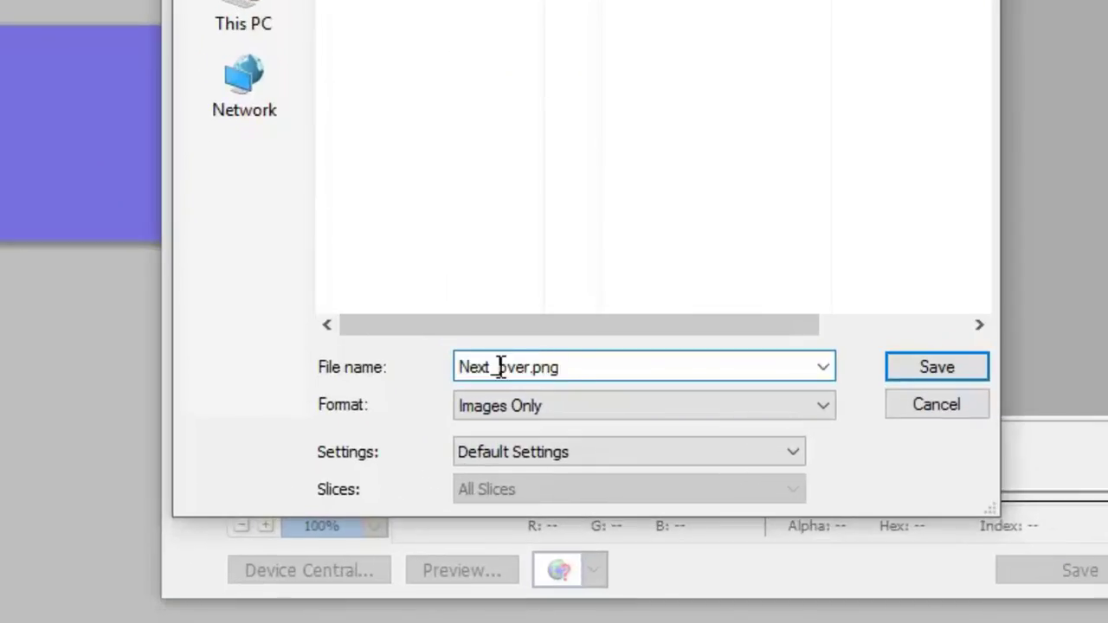
left_click_drag(500, 367, 667, 366)
type("up")
left_click(965, 373)
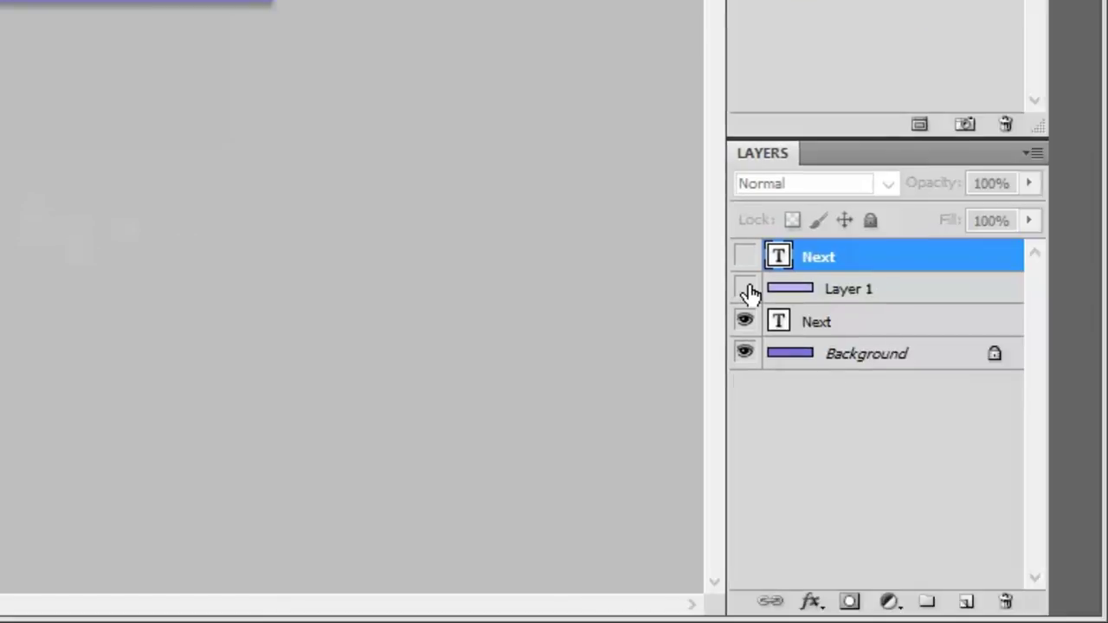
- Show Layer 1 and the copied Next text layer again, and export the light violet button for the web as Next_down on the Desktop
left_click(743, 286)
left_click(743, 255)
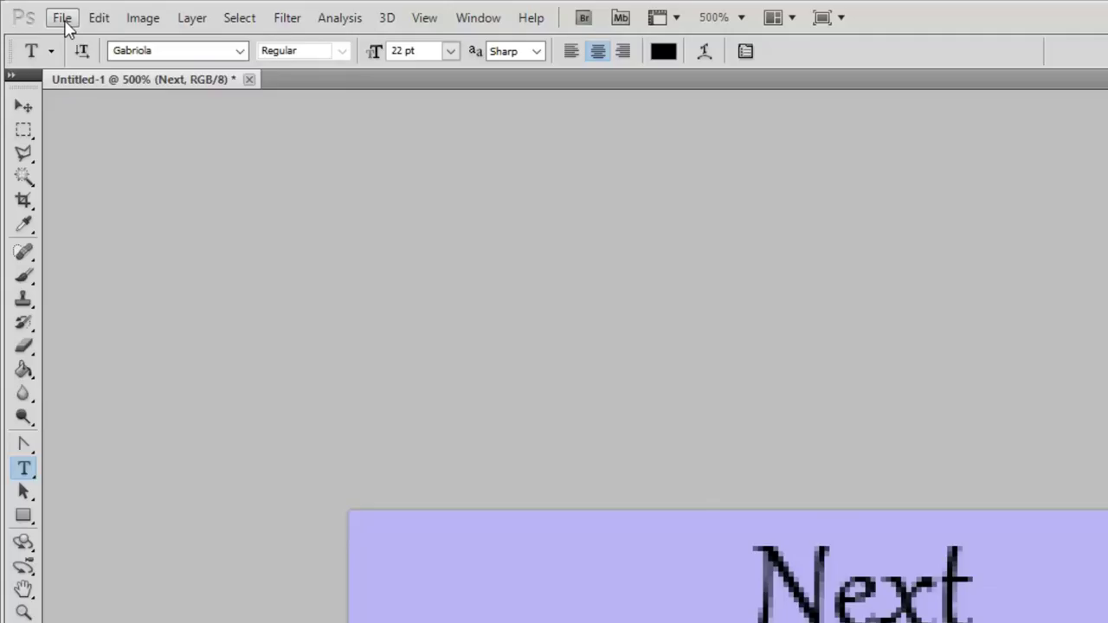
left_click(62, 19)
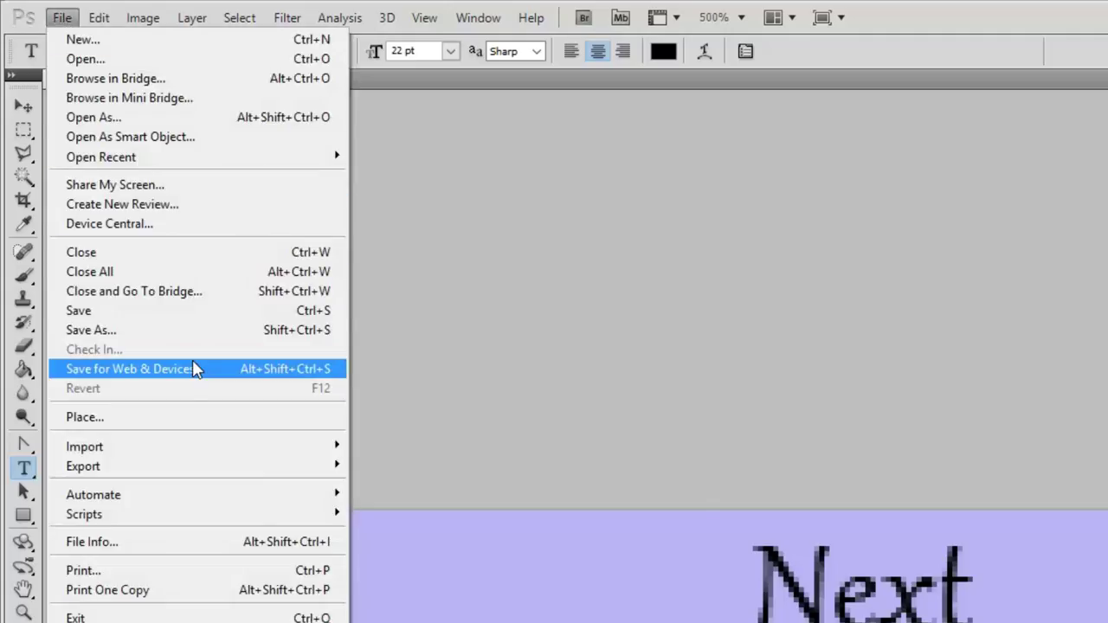
left_click(223, 370)
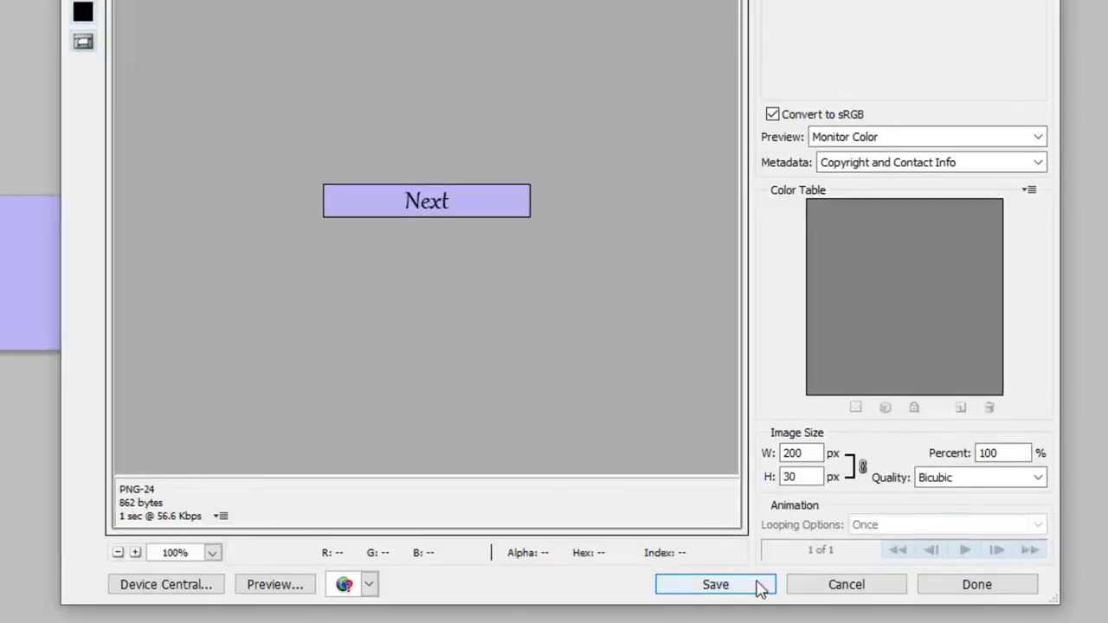
left_click(759, 586)
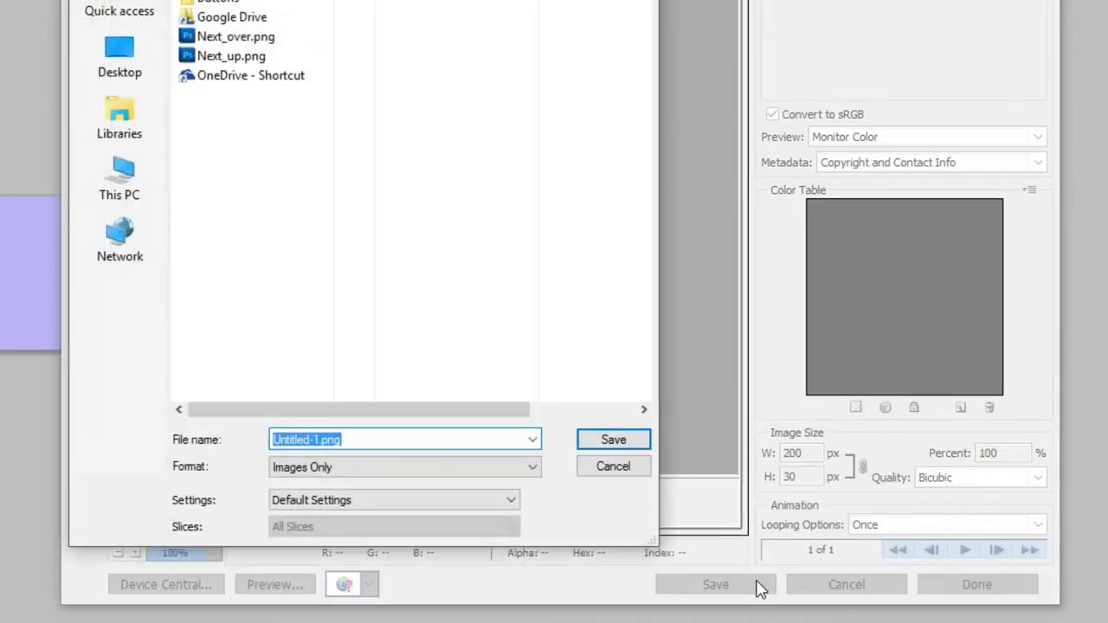
left_click(308, 57)
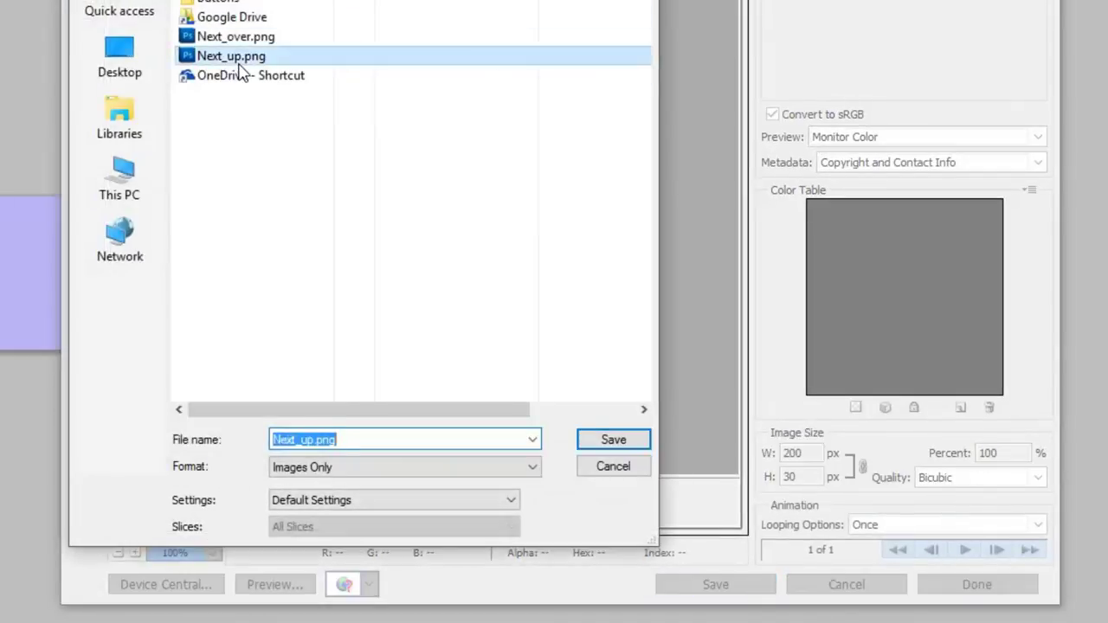
left_click(361, 438)
left_click(351, 439)
left_click_drag(301, 438, 463, 430)
type("down")
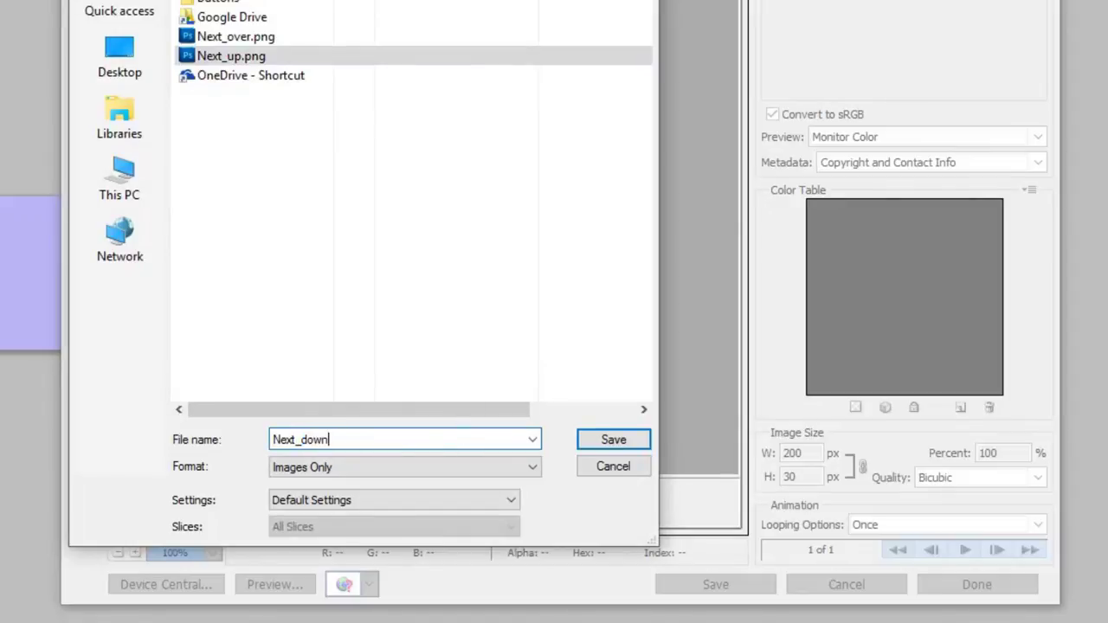
key("Return")
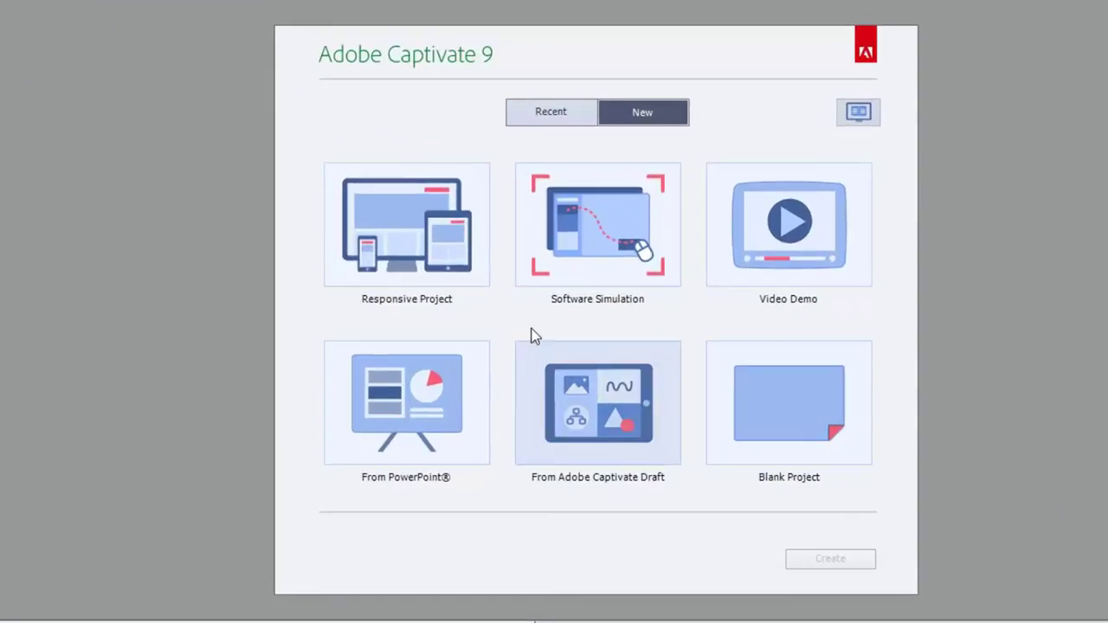
- In Adobe Captivate 9, create a new Responsive Project and insert a slide based on the Blank master
left_click(413, 230)
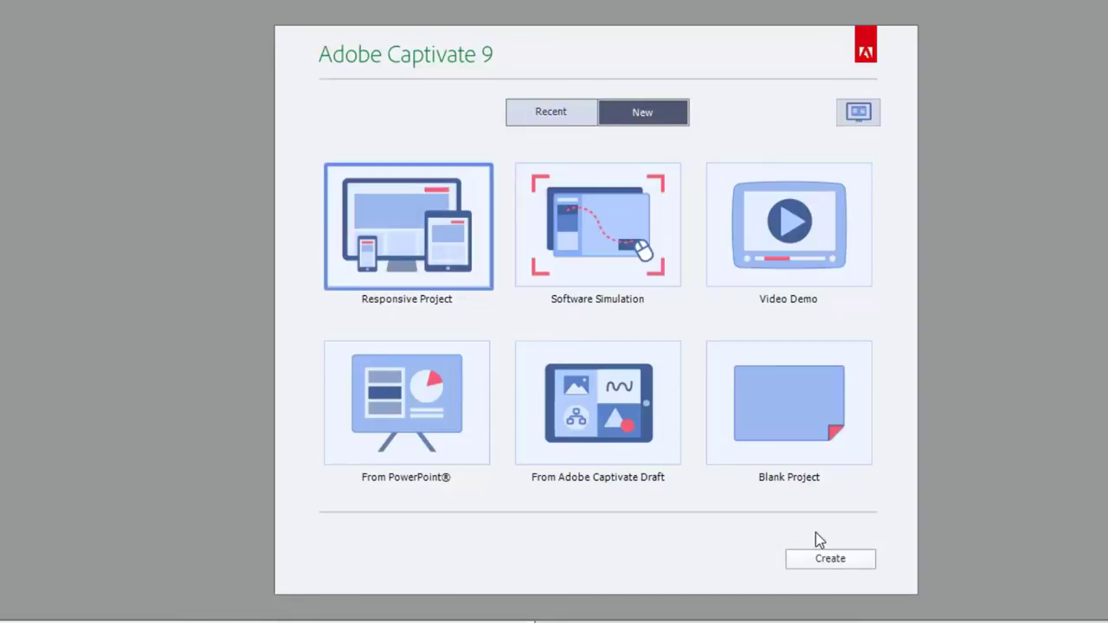
left_click(835, 561)
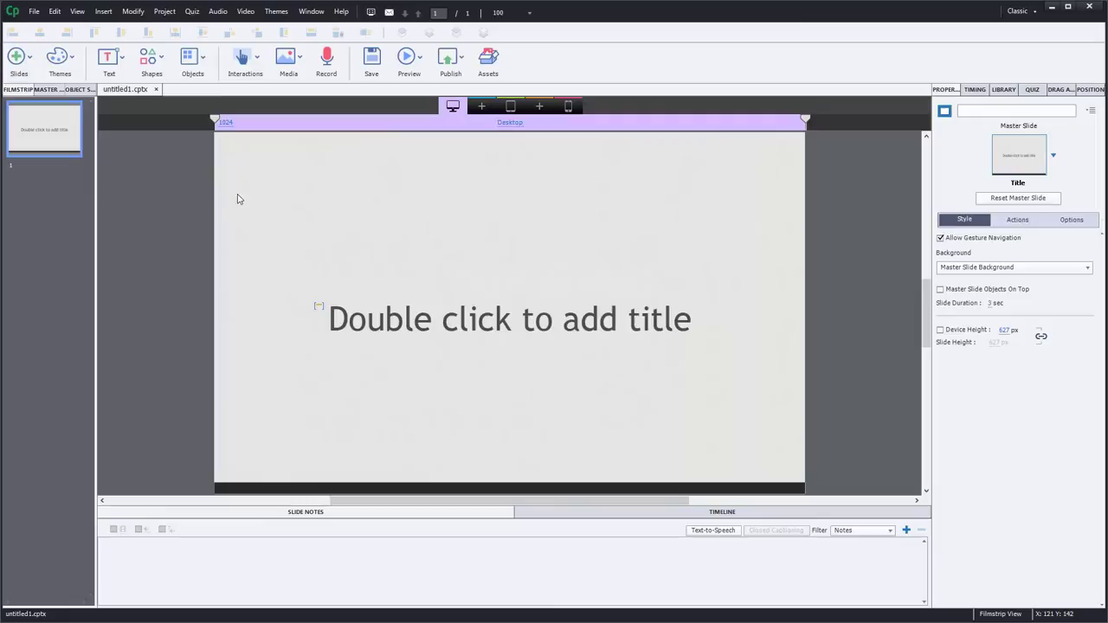
left_click(104, 12)
mouse_move(125, 25)
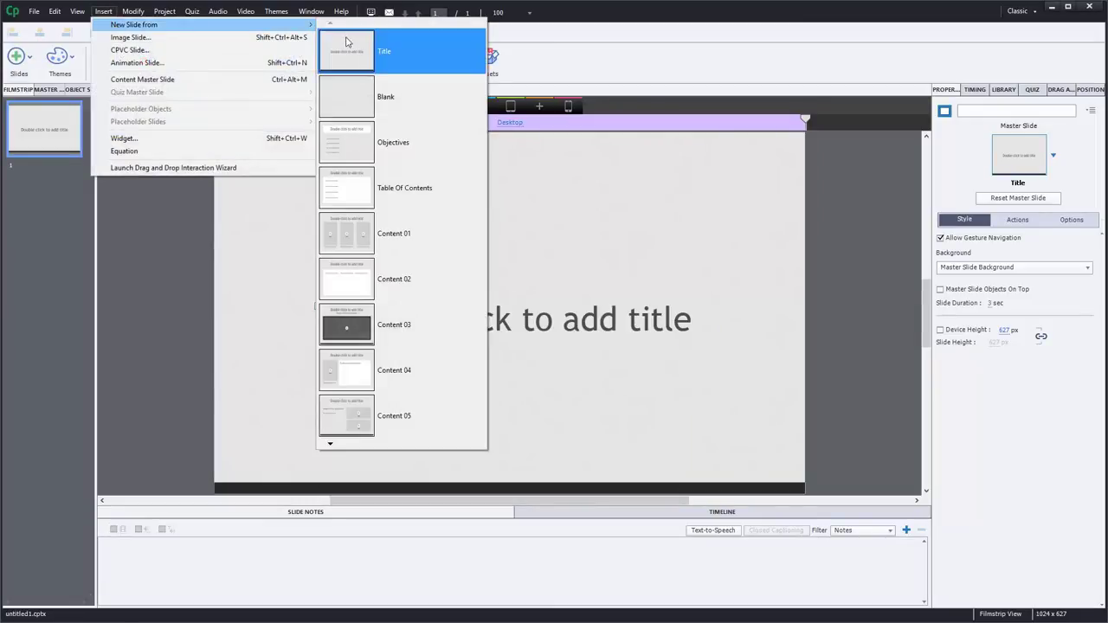
left_click(347, 96)
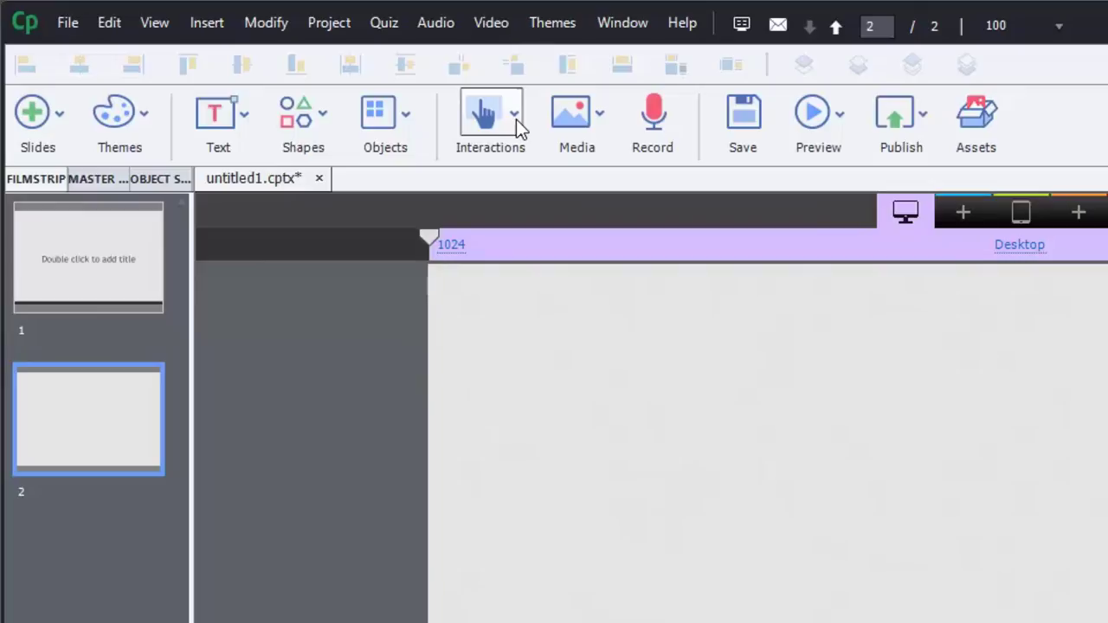
- Insert a button on the blank slide and change its type to Image Button
left_click(515, 120)
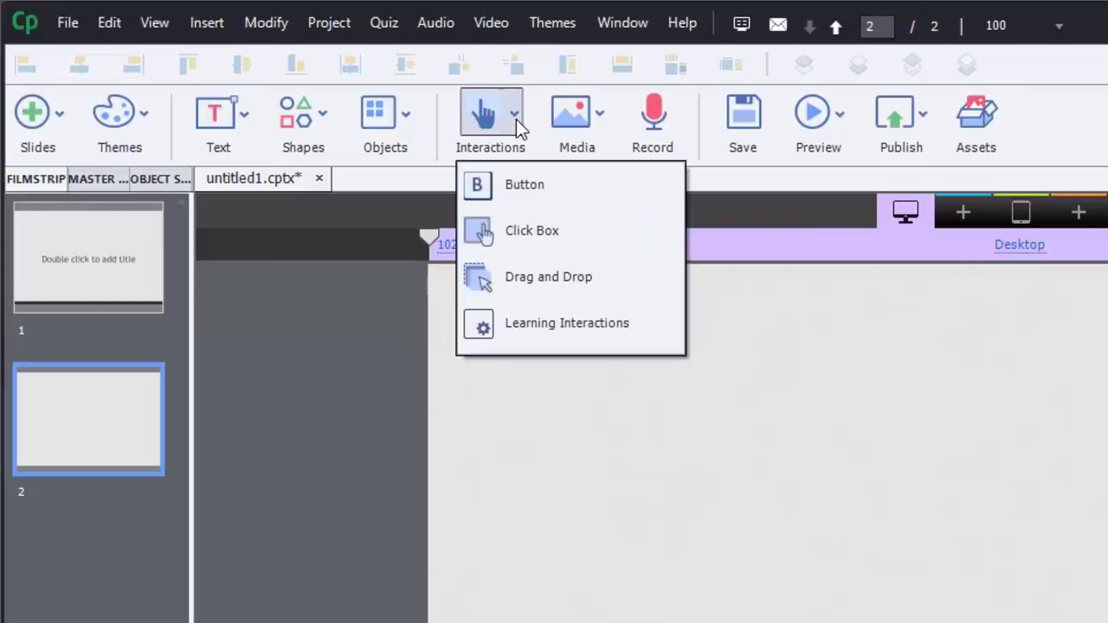
left_click(532, 187)
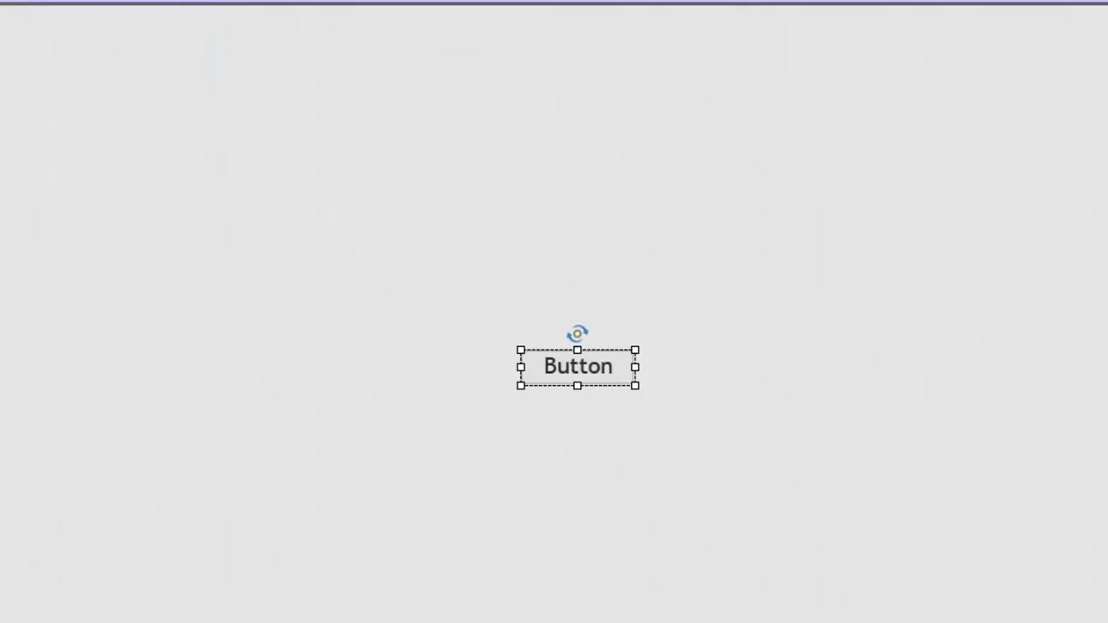
left_click(905, 344)
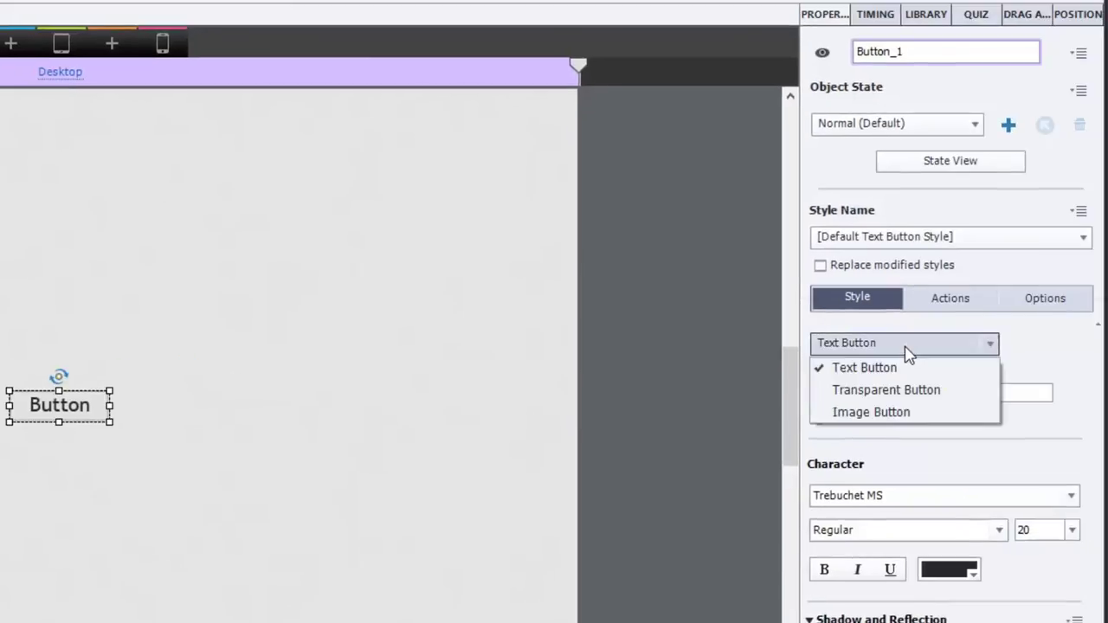
left_click(905, 351)
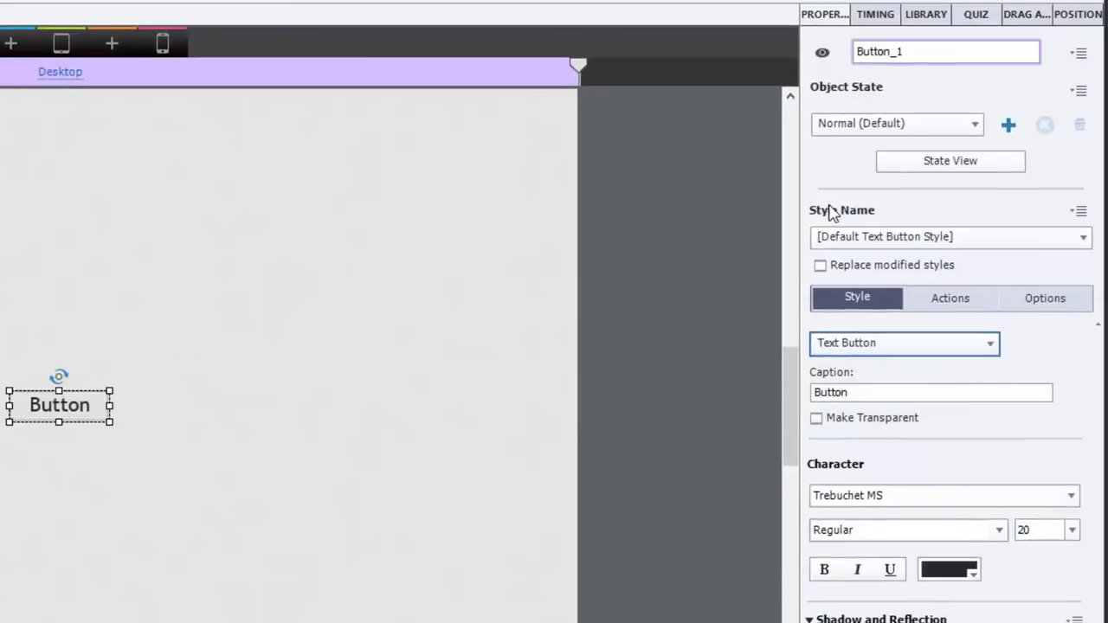
left_click(900, 349)
left_click(902, 419)
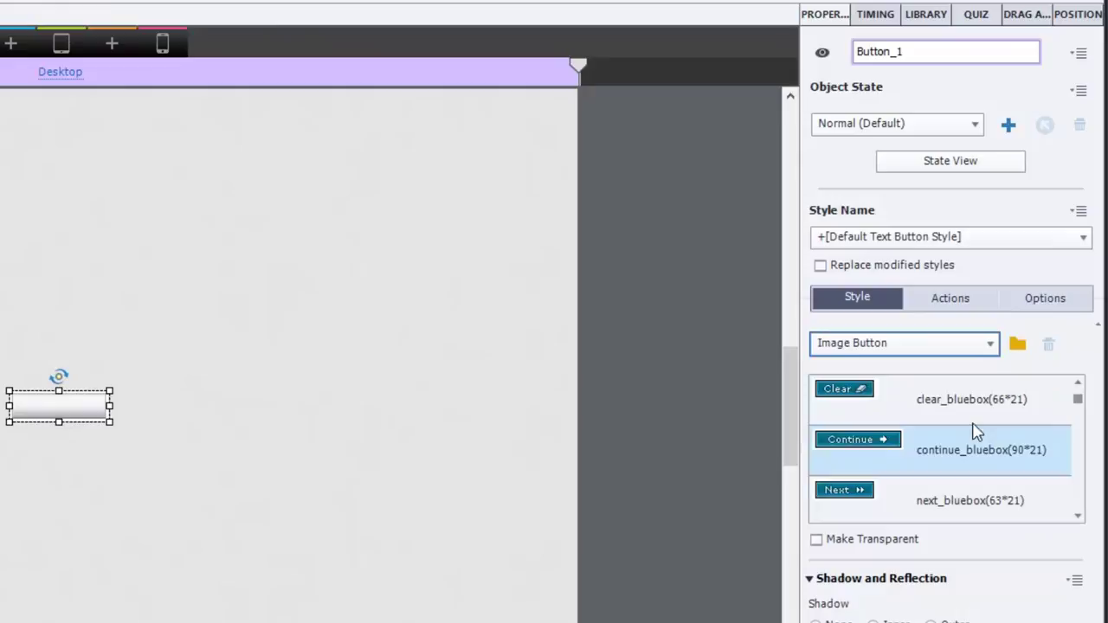
- Browse the built-in image buttons, and load the custom image Next_over.png from the Desktop for the button instead
left_click_drag(1077, 408, 1078, 420)
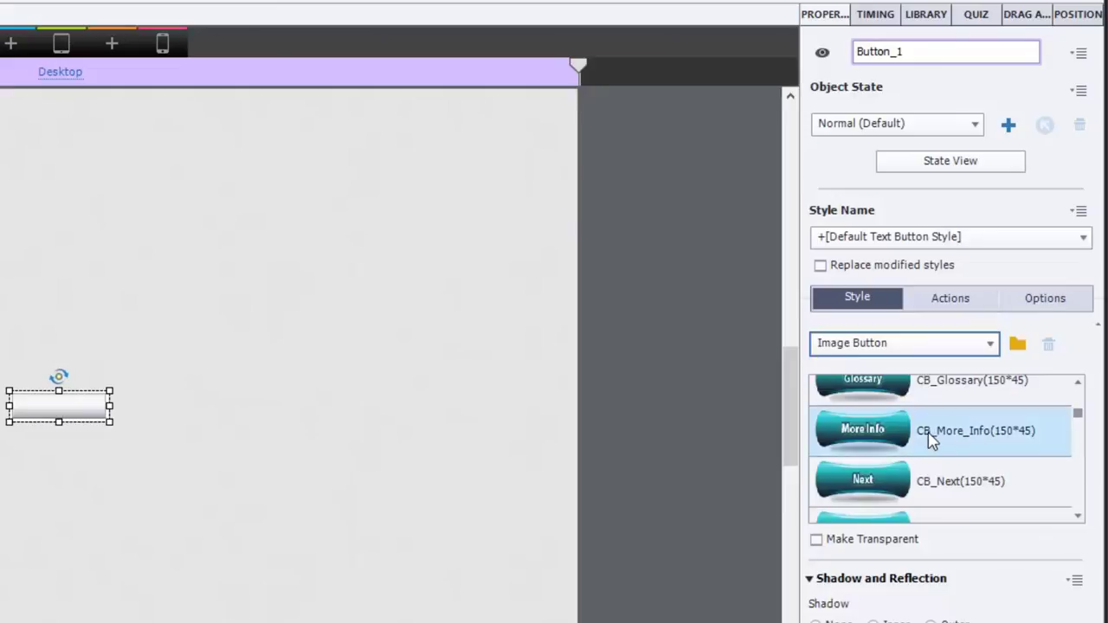
left_click_drag(1078, 416, 1078, 452)
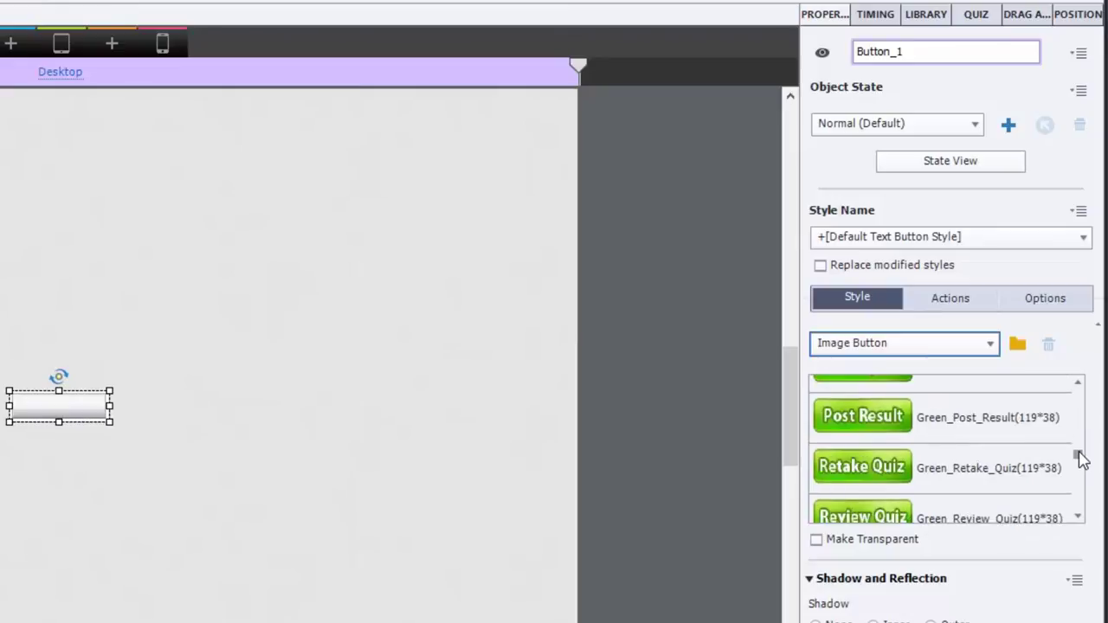
scroll(1079, 459, "down", 1)
left_click_drag(1079, 459, 1077, 485)
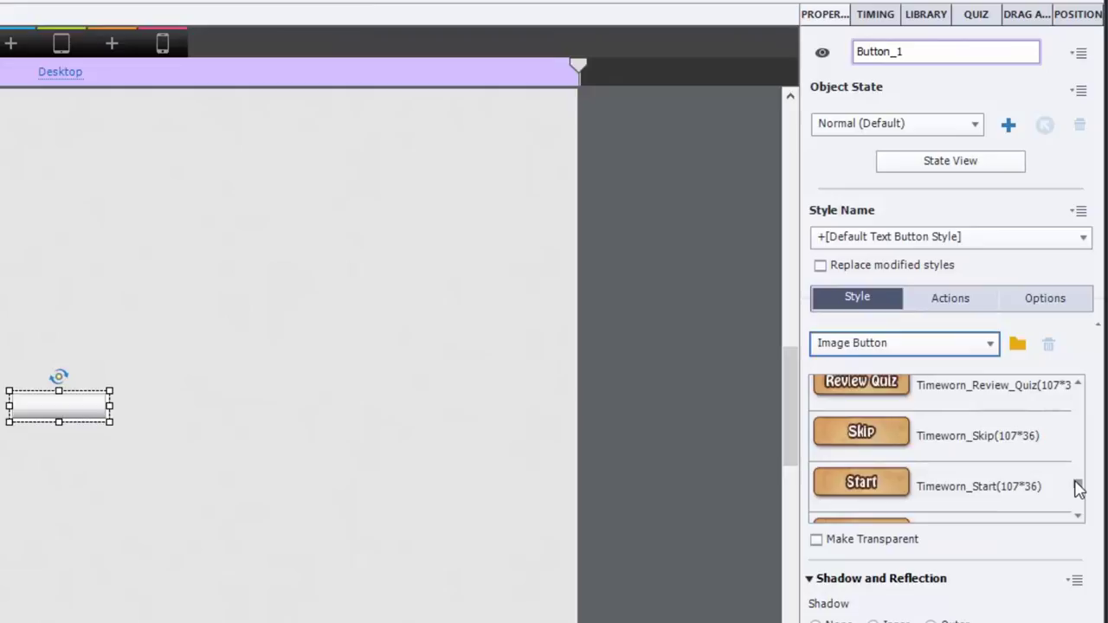
left_click_drag(1078, 489, 1078, 507)
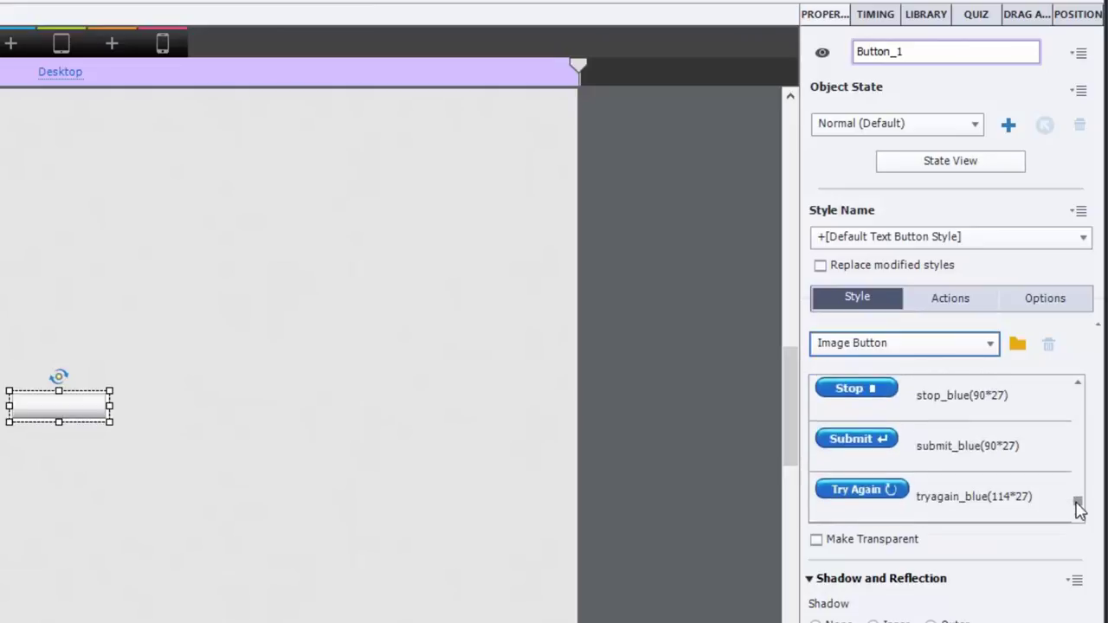
left_click(1020, 344)
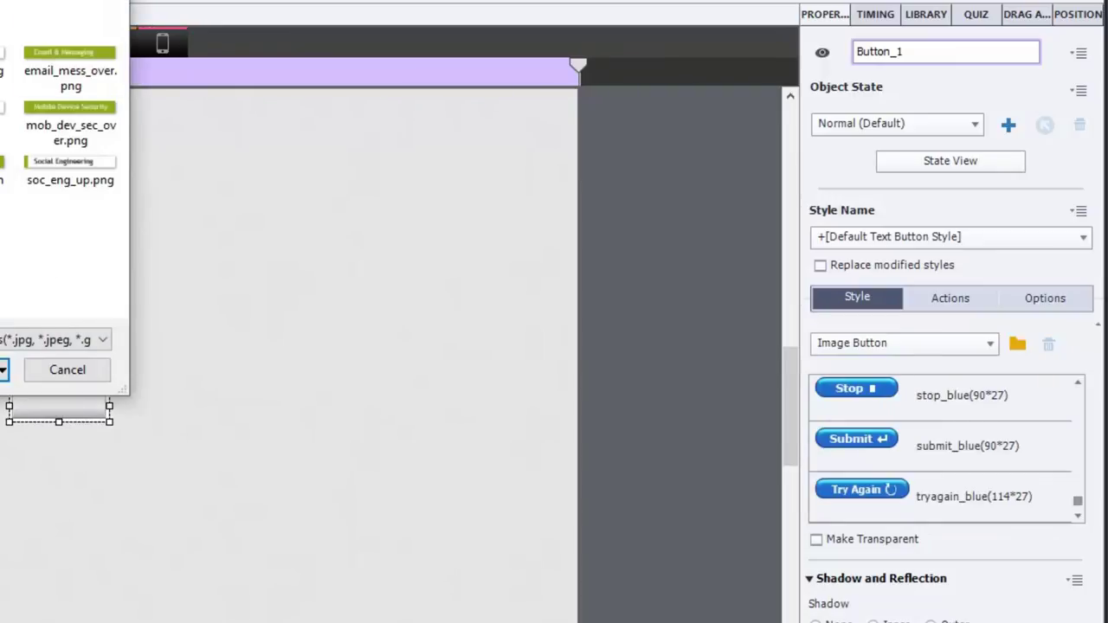
left_click_drag(1, 26, 247, 29)
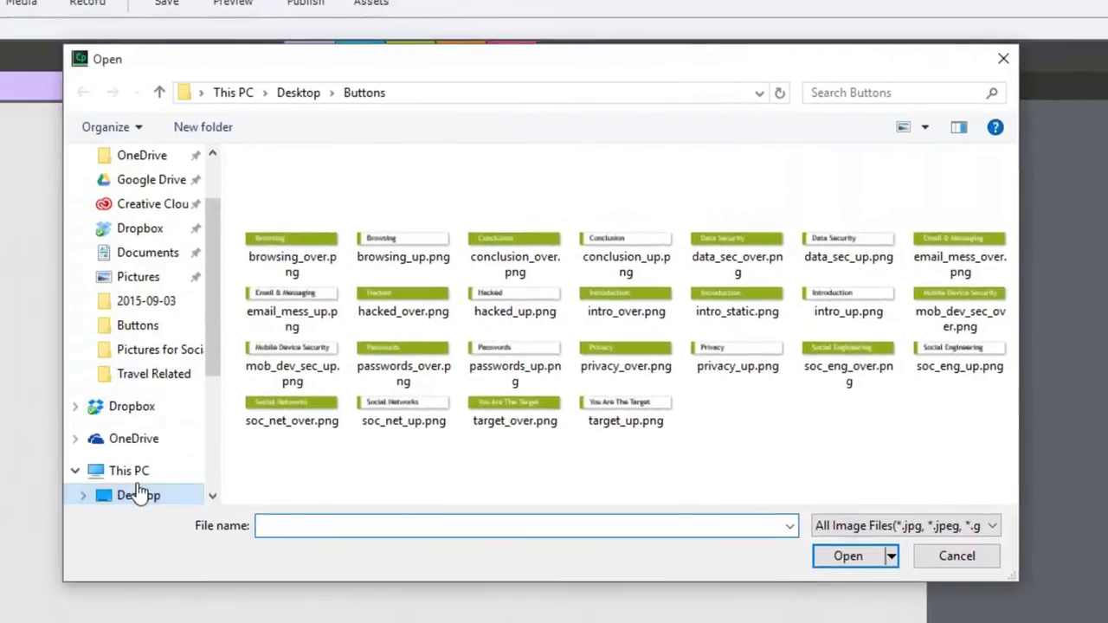
left_click(7, 493)
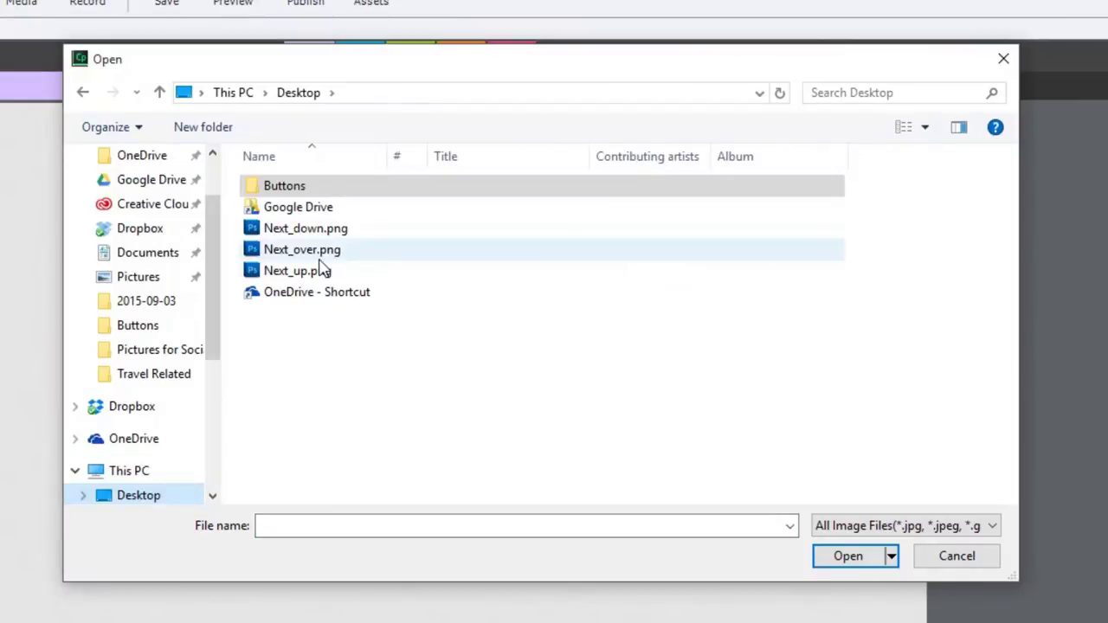
mouse_move(319, 262)
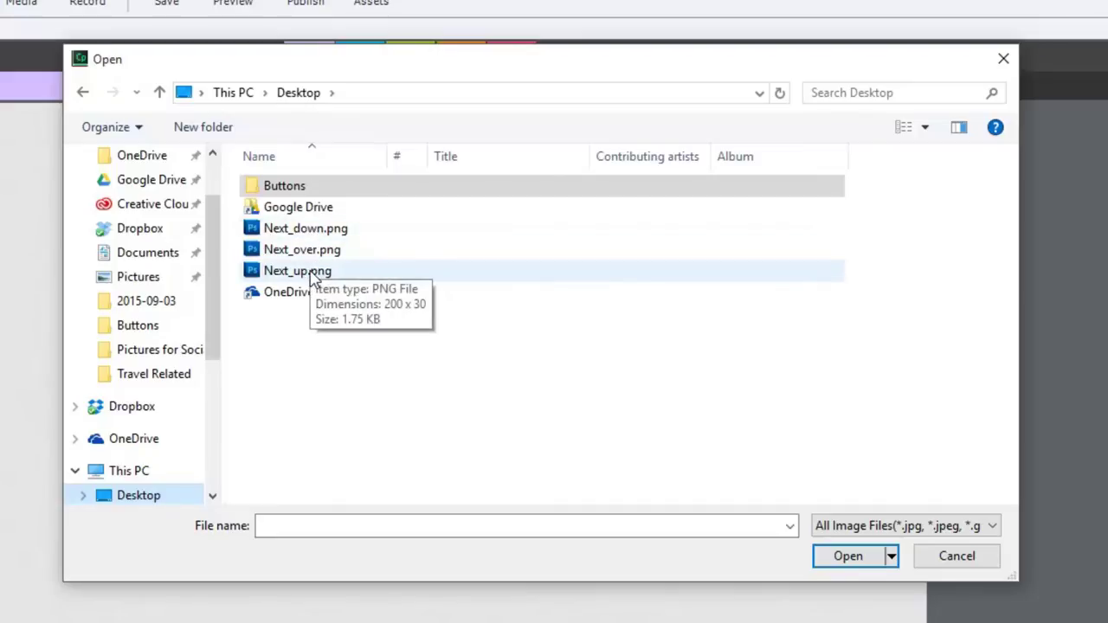
left_click(317, 253)
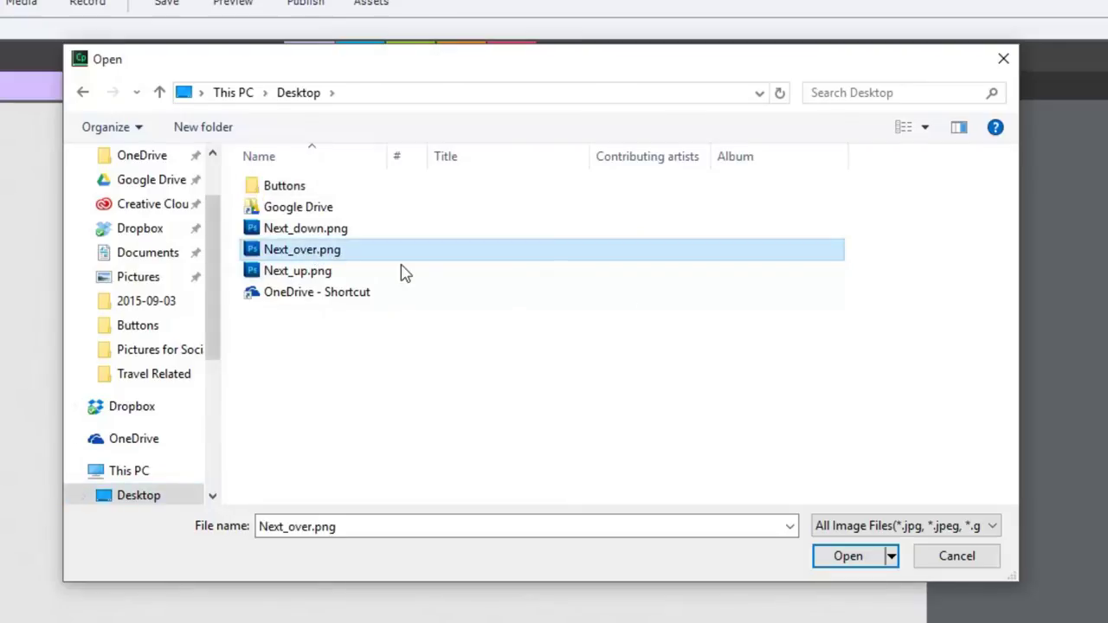
left_click(855, 557)
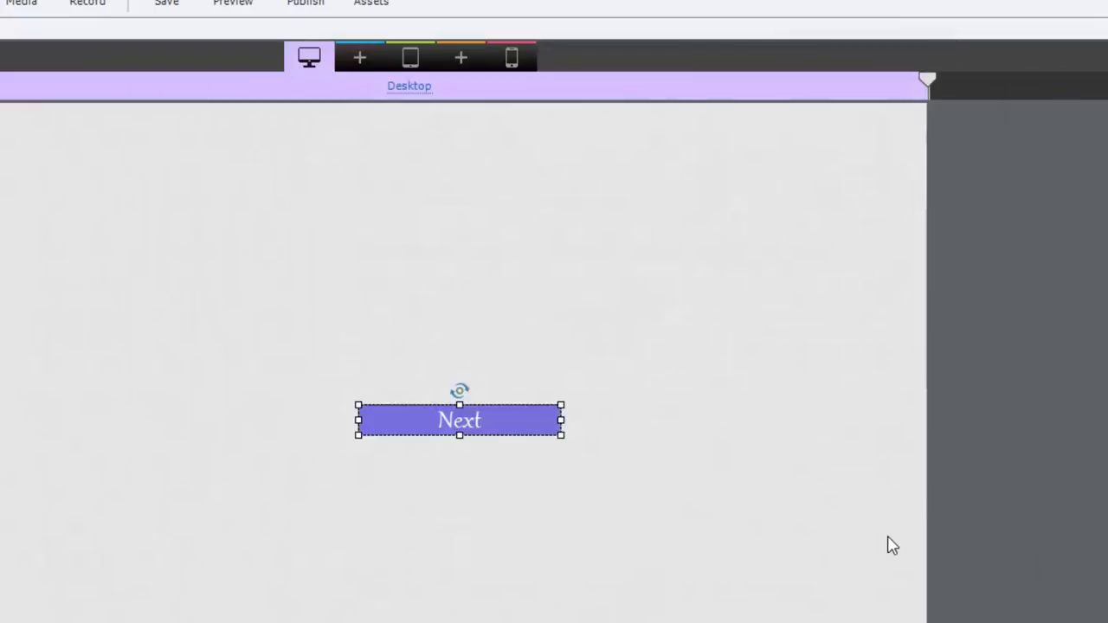
- Move the Next button slightly left toward the slide's center, and reorder the slides so the title slide follows the button slide
left_click(520, 454)
left_click_drag(502, 420, 431, 424)
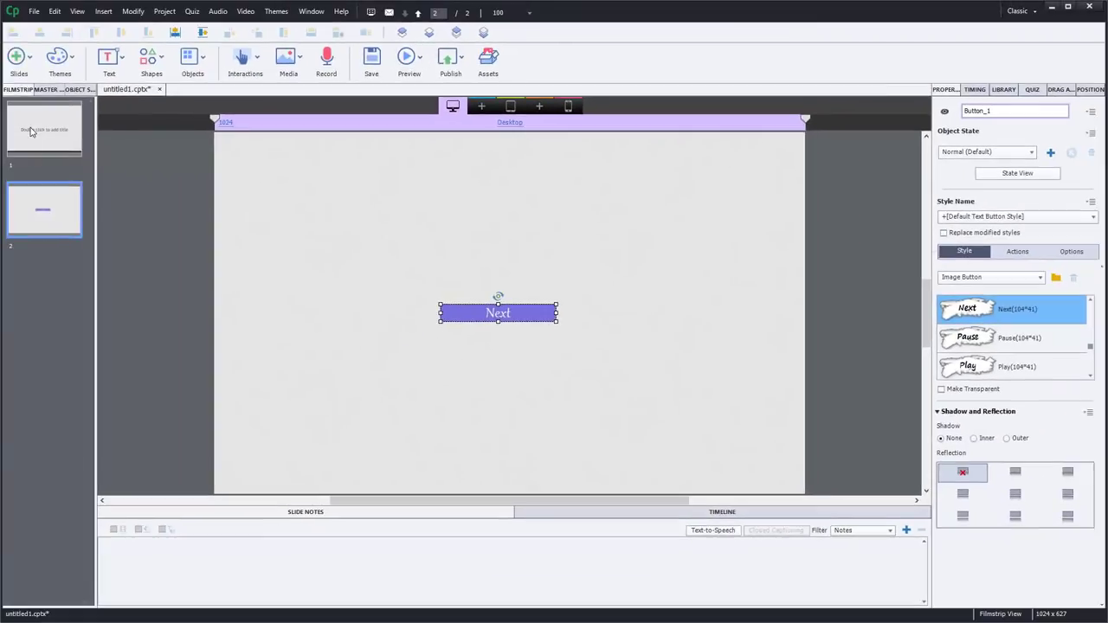
left_click_drag(30, 130, 45, 291)
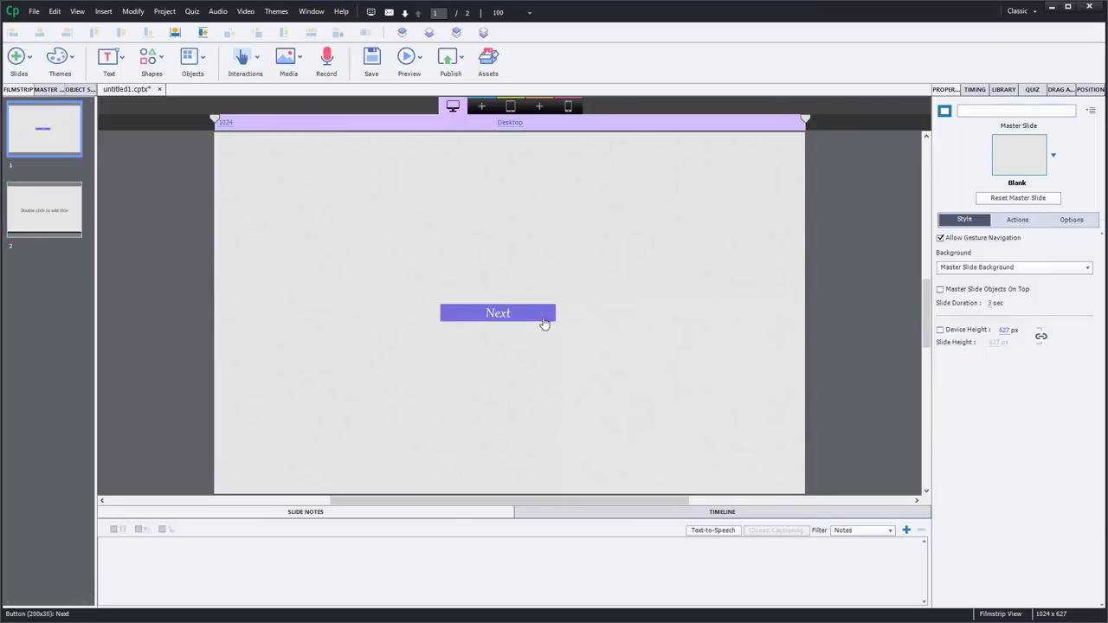
- Check which success action is assigned to the Next button on the first slide
left_click(541, 324)
left_click(1028, 252)
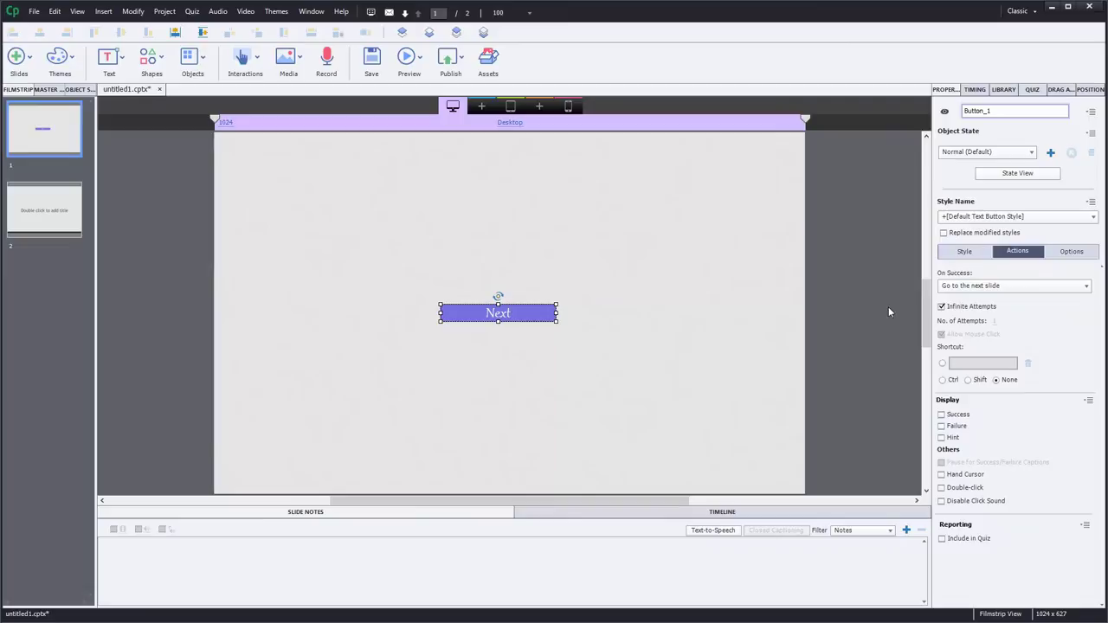
left_click(650, 311)
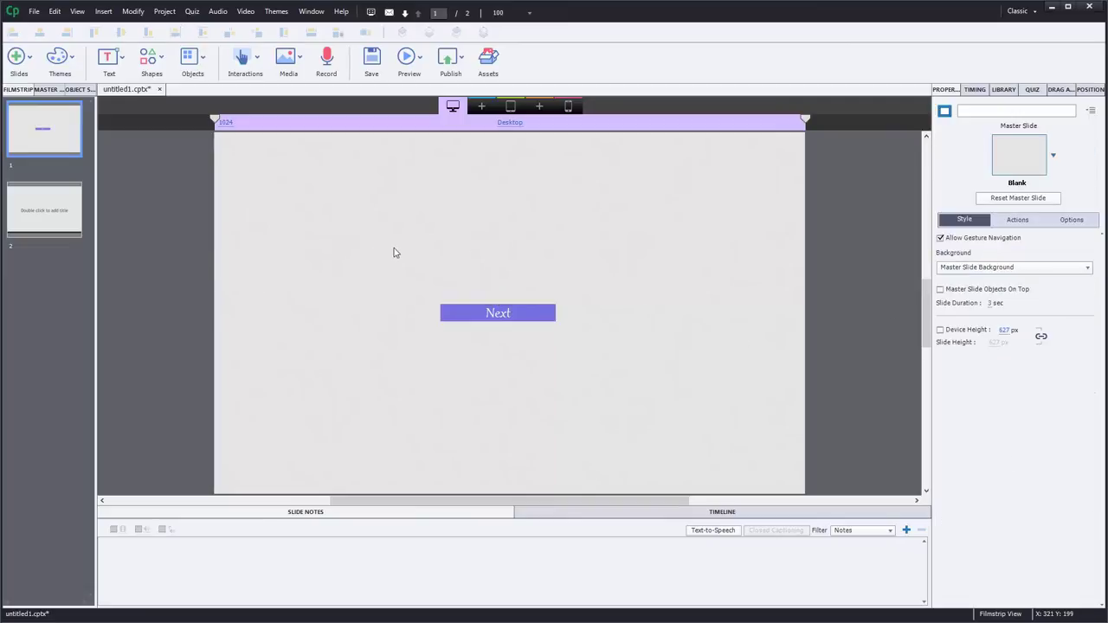
- Align the Next button to the center of the slide both horizontally and vertically using its advanced position options
left_click_drag(393, 250, 597, 361)
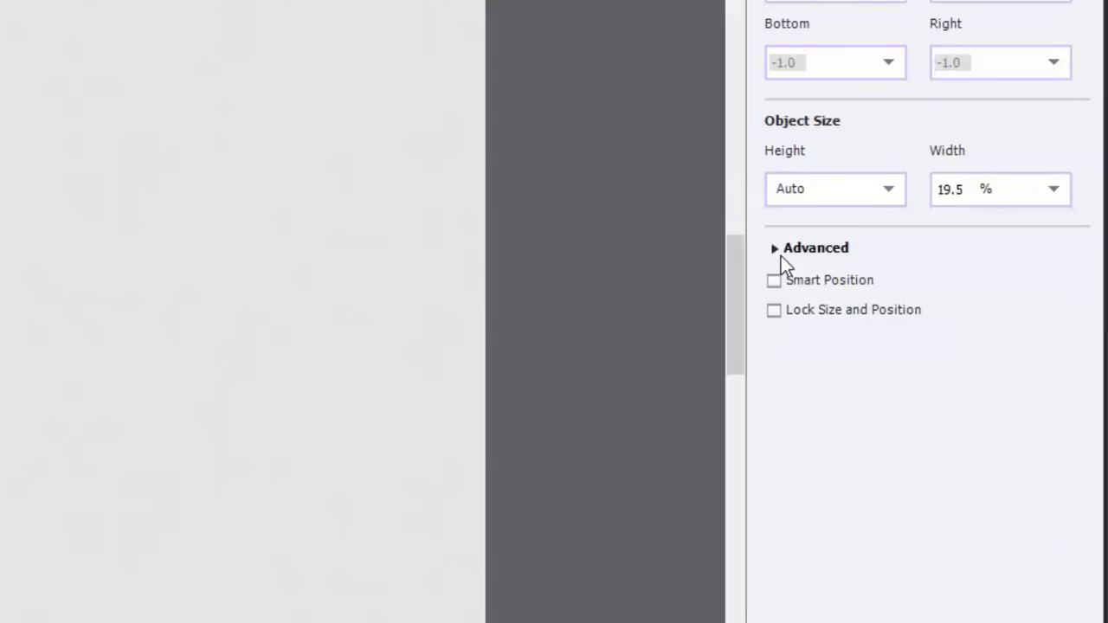
left_click(776, 247)
left_click(838, 453)
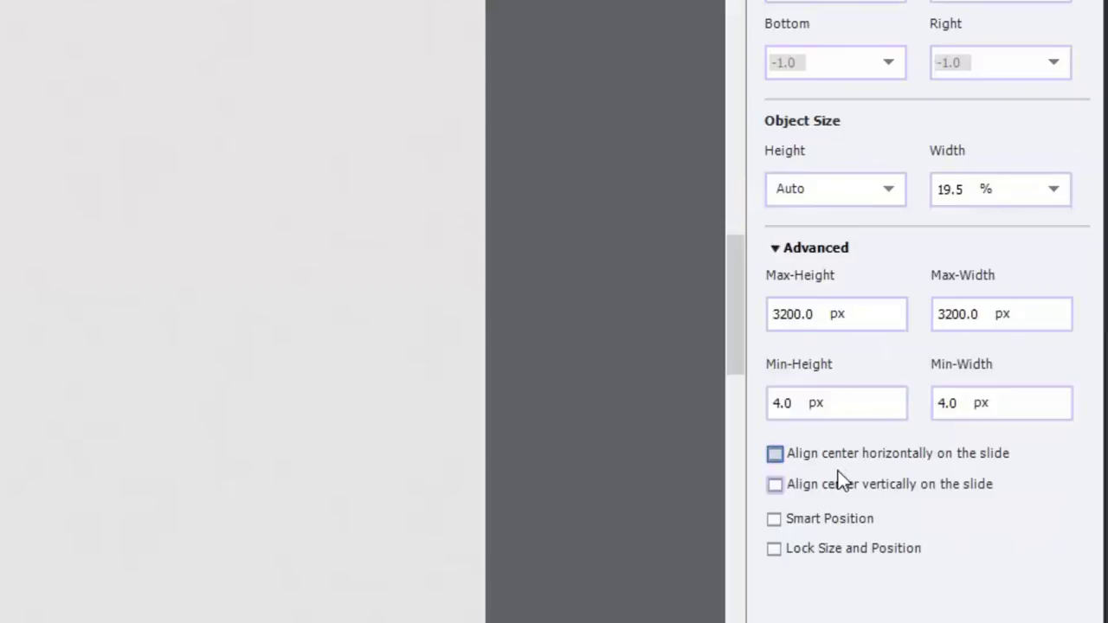
left_click(828, 490)
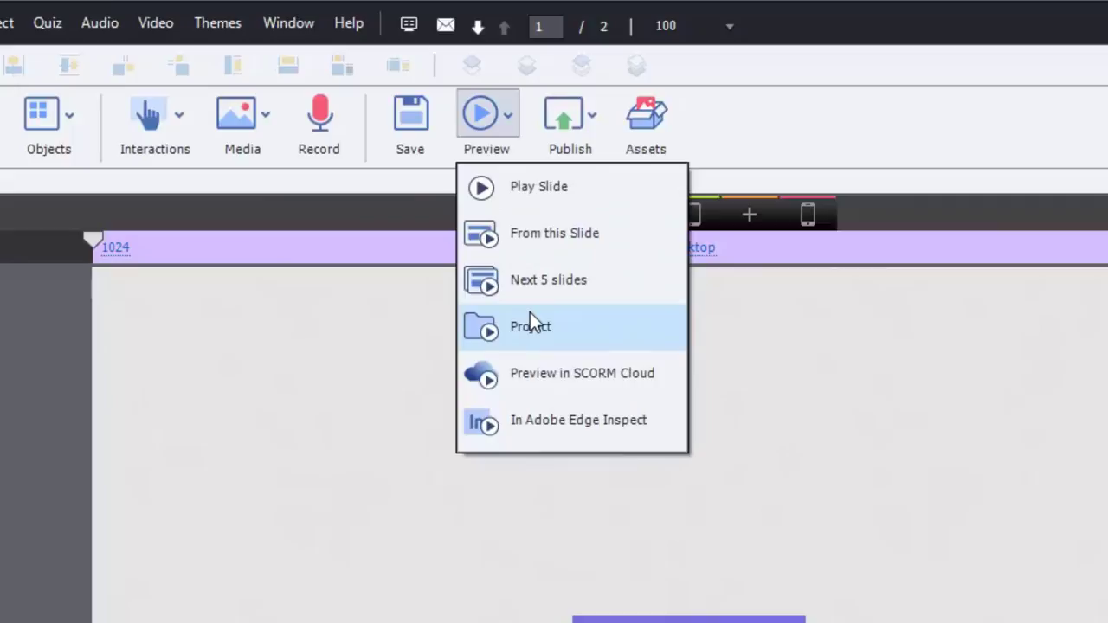
- Preview the whole project and test the Next button's over state and its jump to the next slide
left_click(529, 314)
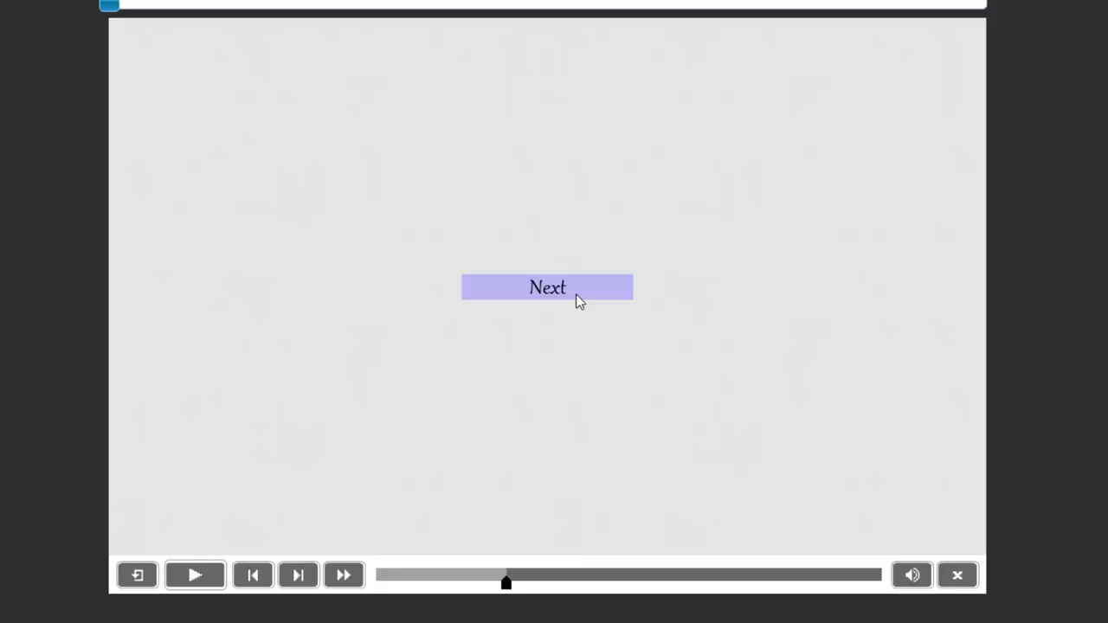
left_click(578, 299)
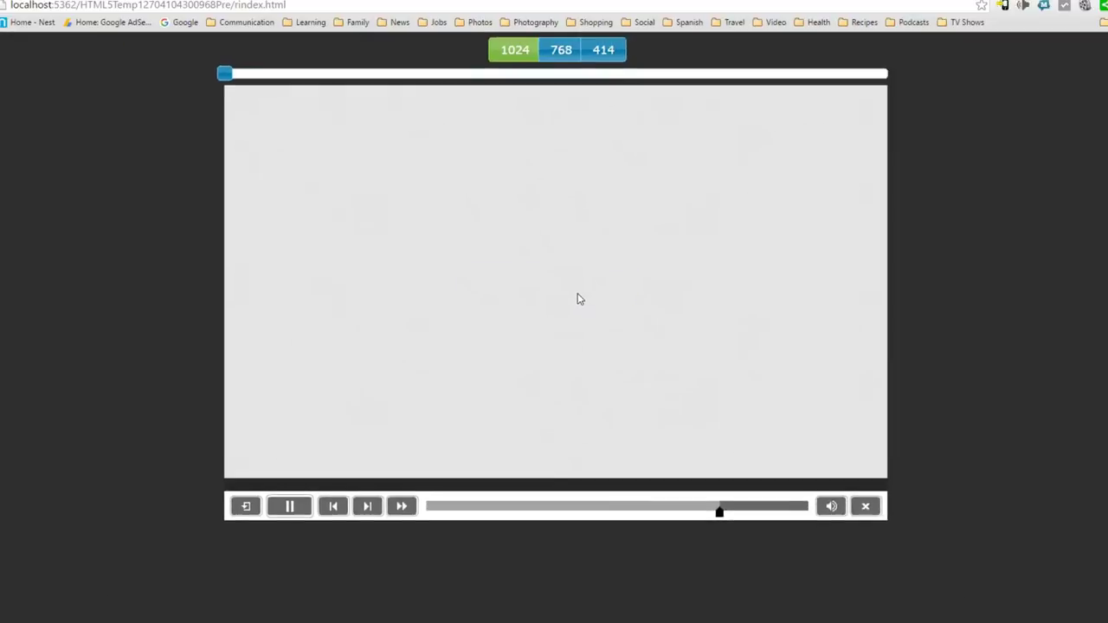